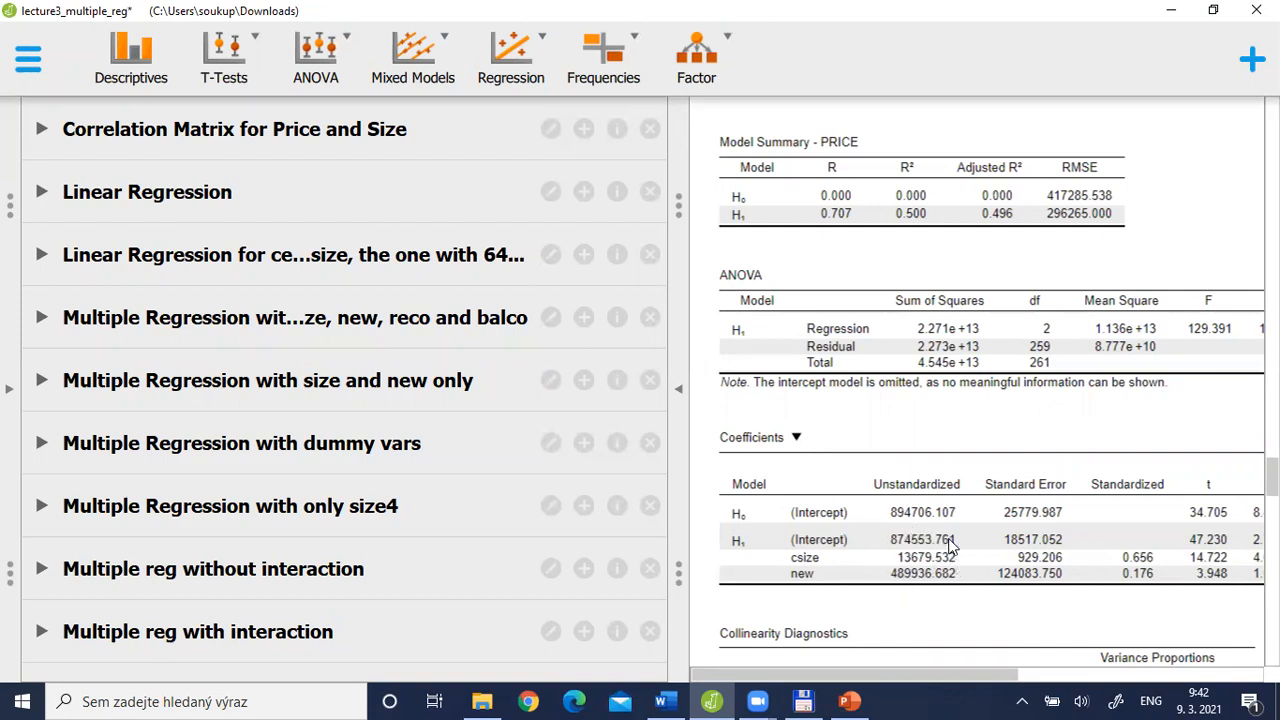
Check the Glejser's test formula in the PowerPoint slides, then display the dataset in JASP
{"action": "key", "text": "alt+Tab"}
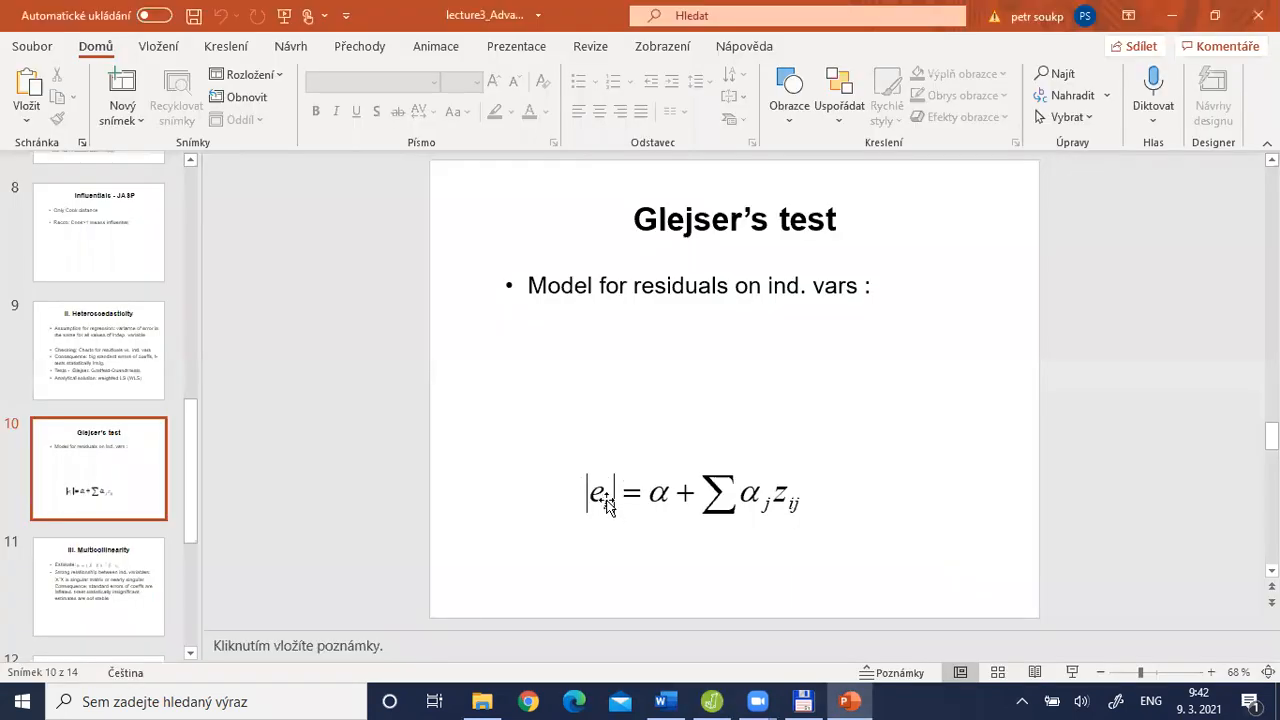
{"action": "key", "text": "alt+Tab"}
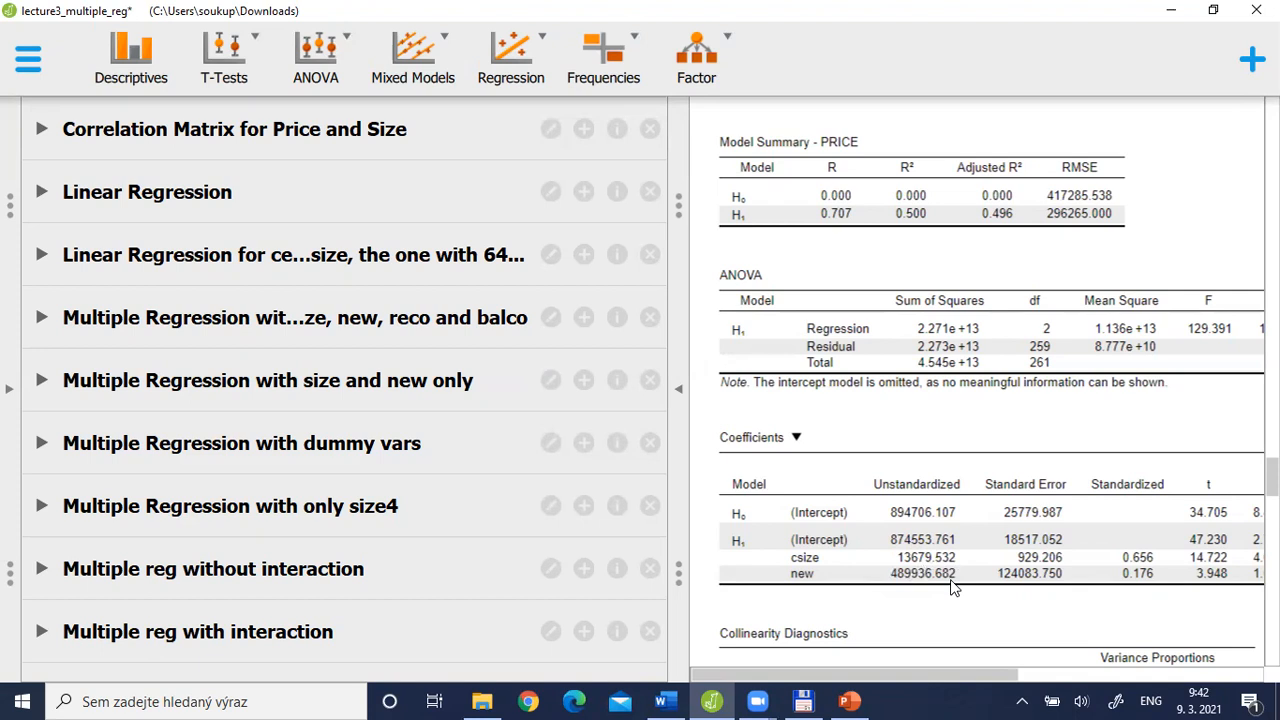
{"action": "left_click", "coordinate": [9, 389]}
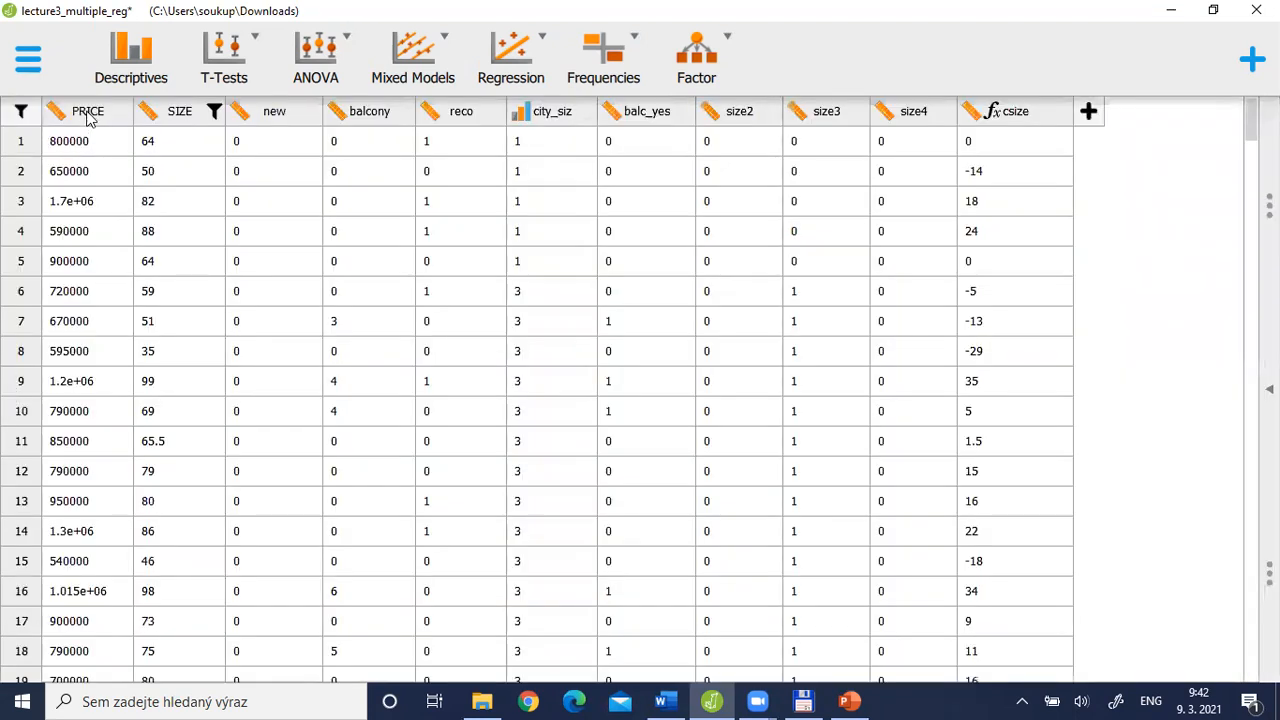
Switch to the Word document and examine the H1 unstandardized coefficients for the intercept, csize and new
{"action": "key", "text": "alt+Tab"}
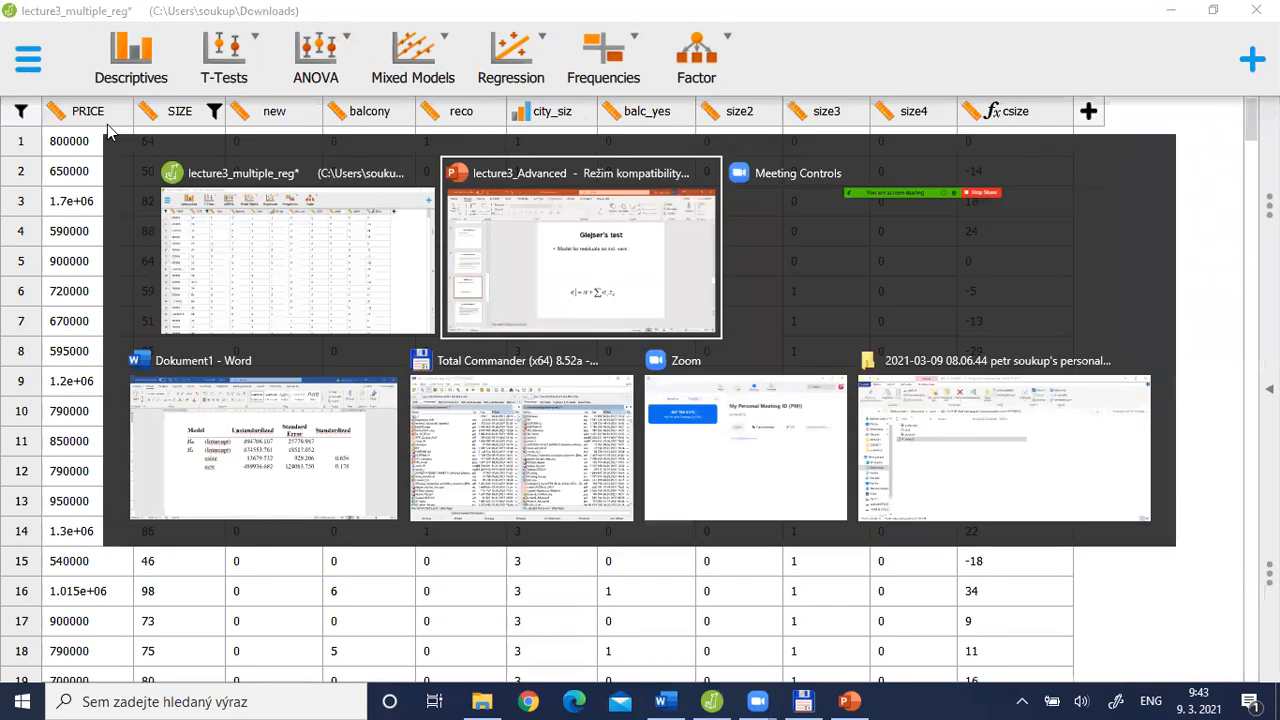
{"action": "key", "text": "alt+Tab"}
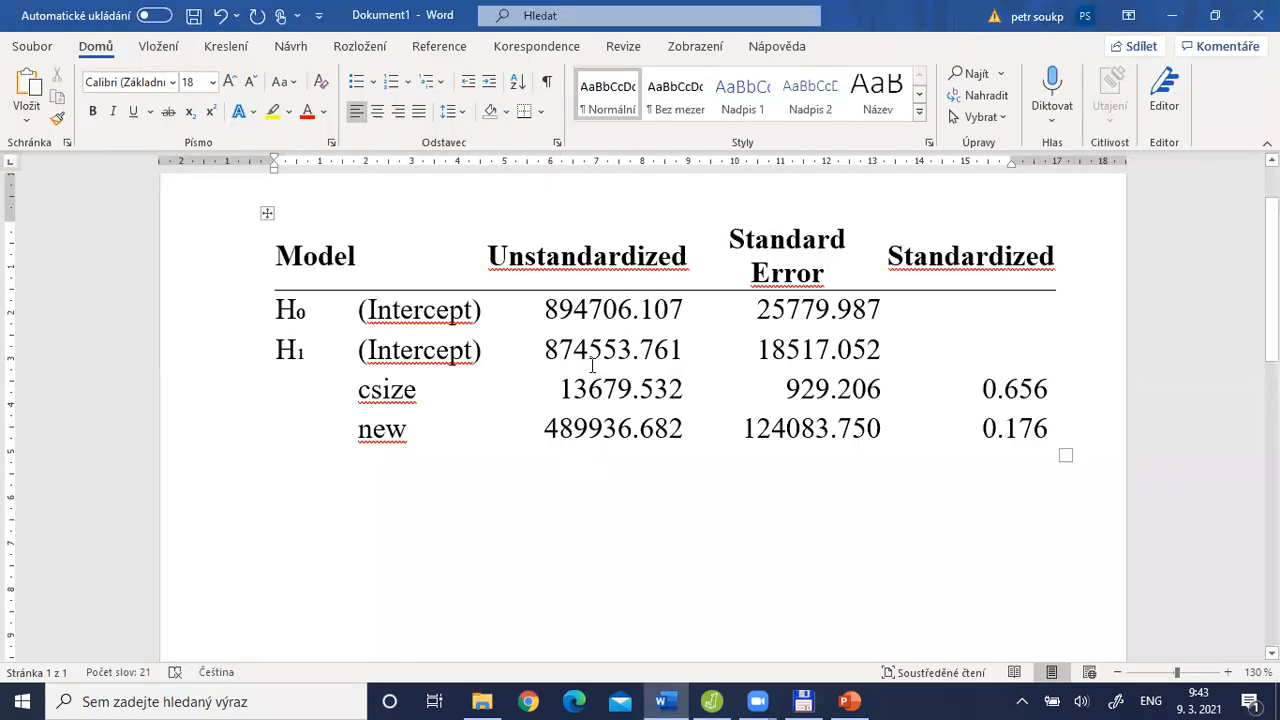
{"action": "left_click", "coordinate": [549, 349]}
{"action": "left_click_drag", "start_coordinate": [570, 349], "coordinate": [751, 349]}
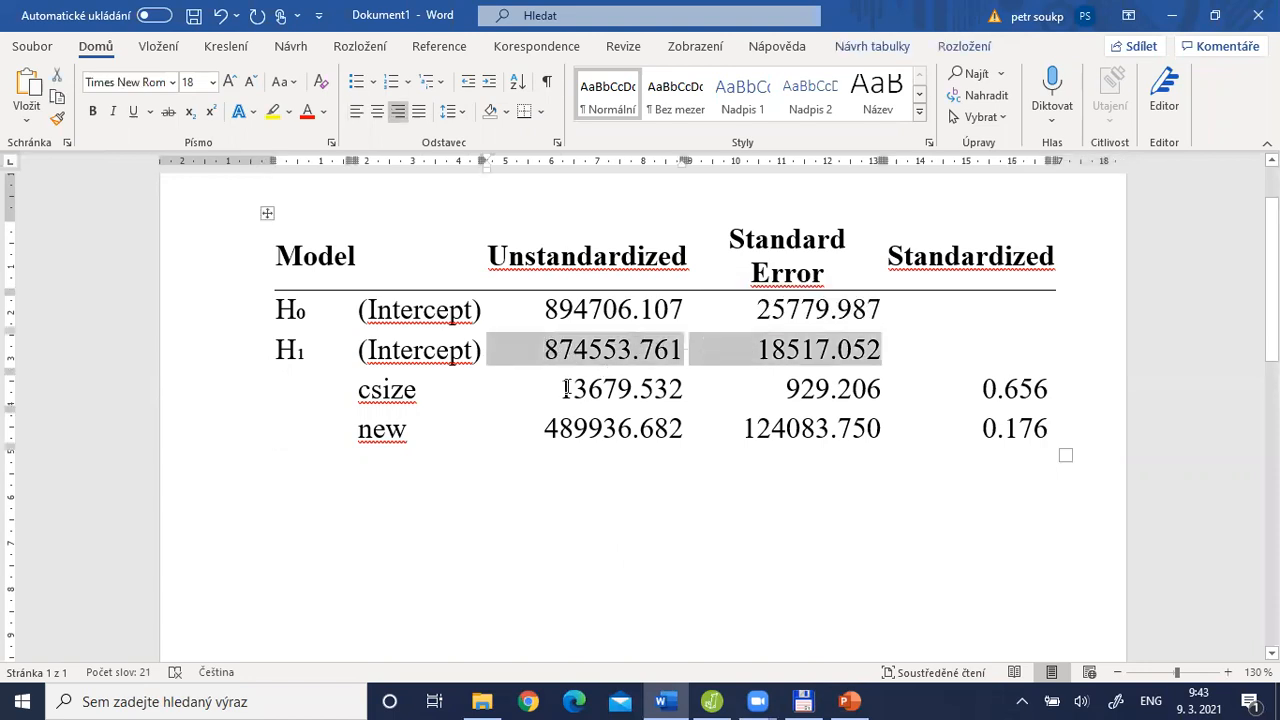
{"action": "left_click_drag", "start_coordinate": [566, 389], "coordinate": [760, 389]}
{"action": "left_click_drag", "start_coordinate": [545, 428], "coordinate": [663, 430]}
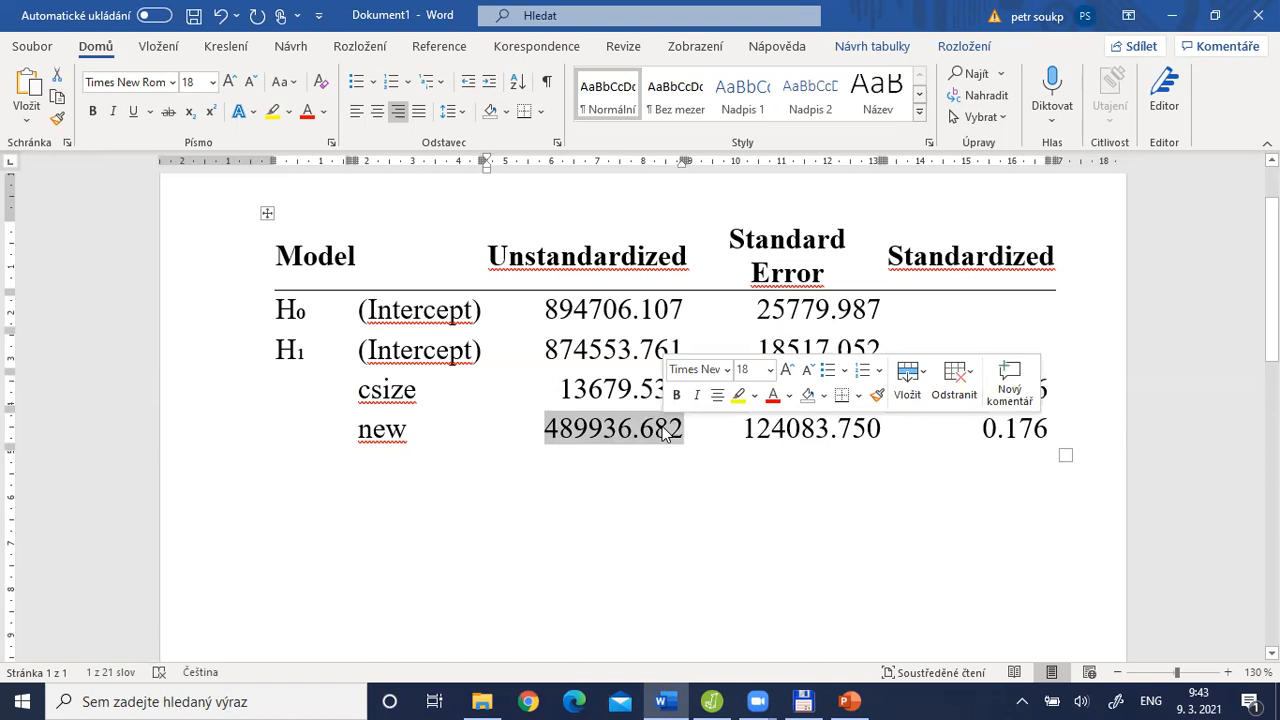
Switch to JASP and create an R-code computed column named absres with the scale type, consulting the Glejser's test slide for reference
{"action": "key", "text": "alt+Tab"}
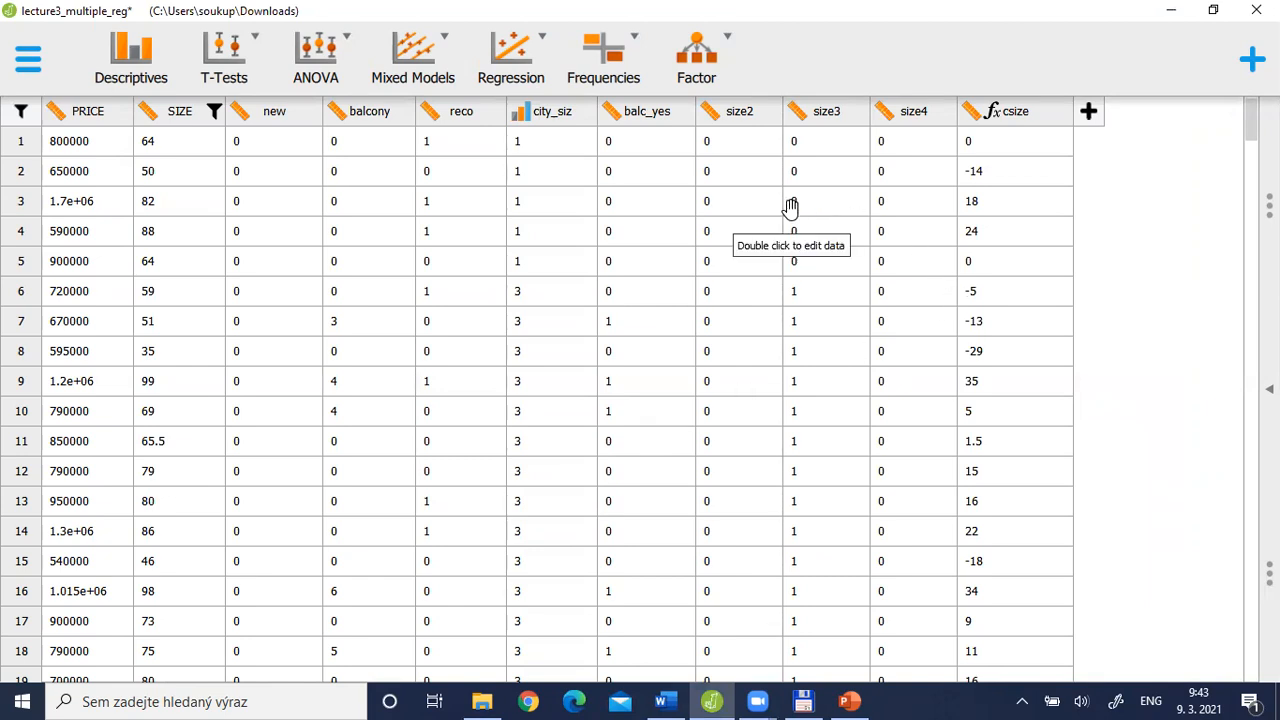
{"action": "left_click", "coordinate": [1090, 119]}
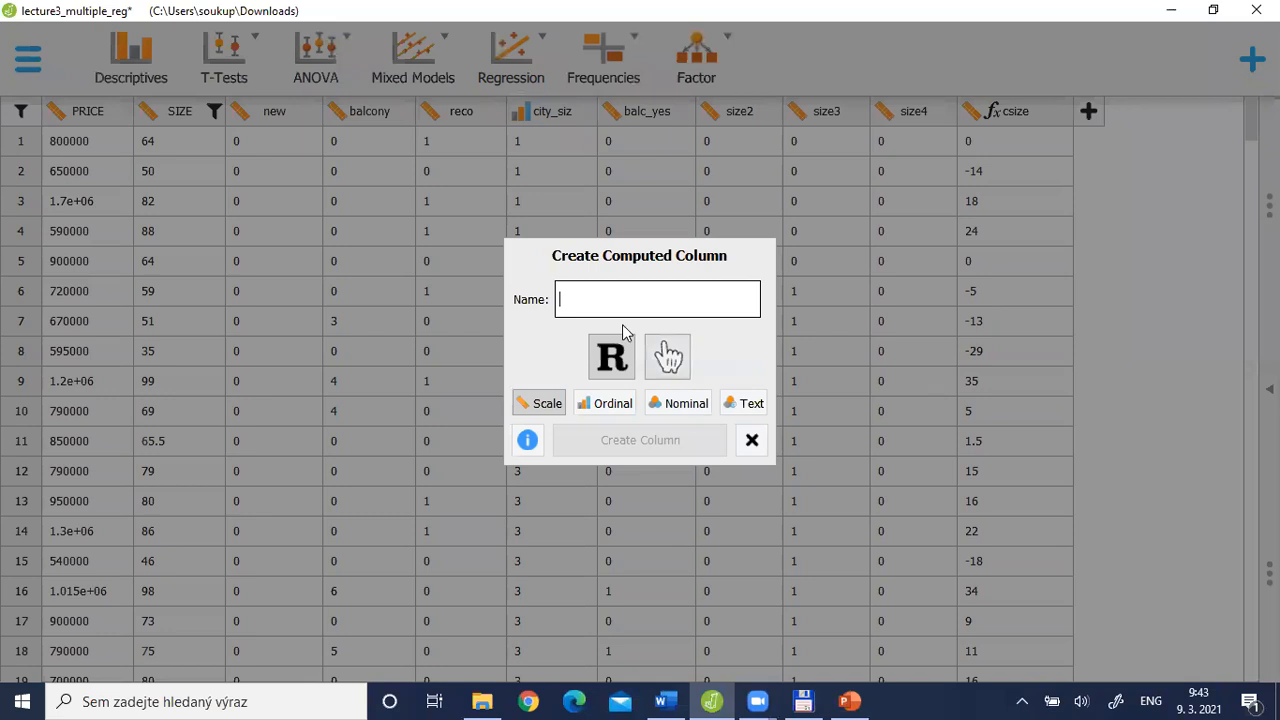
{"action": "key", "text": "alt+Tab"}
{"action": "key", "text": "alt+Tab"}
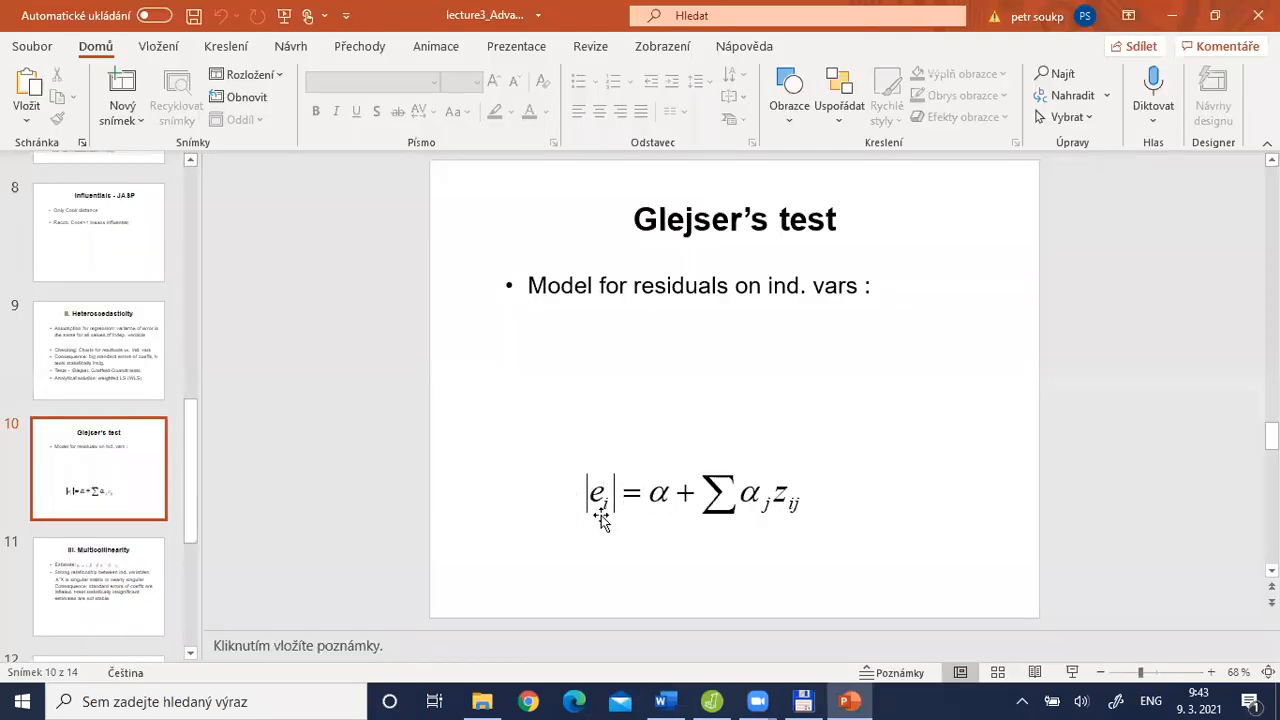
{"action": "key", "text": "alt+Tab"}
{"action": "type", "text": "abs"}
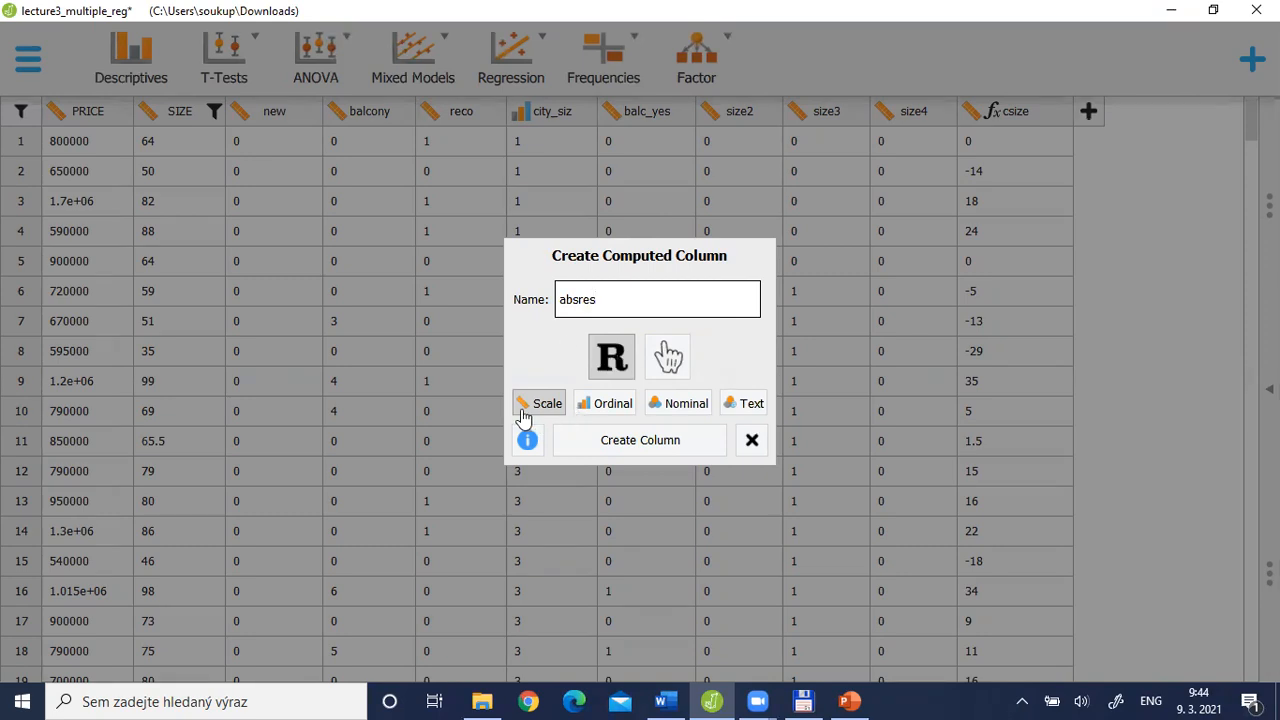
{"action": "left_click", "coordinate": [640, 440]}
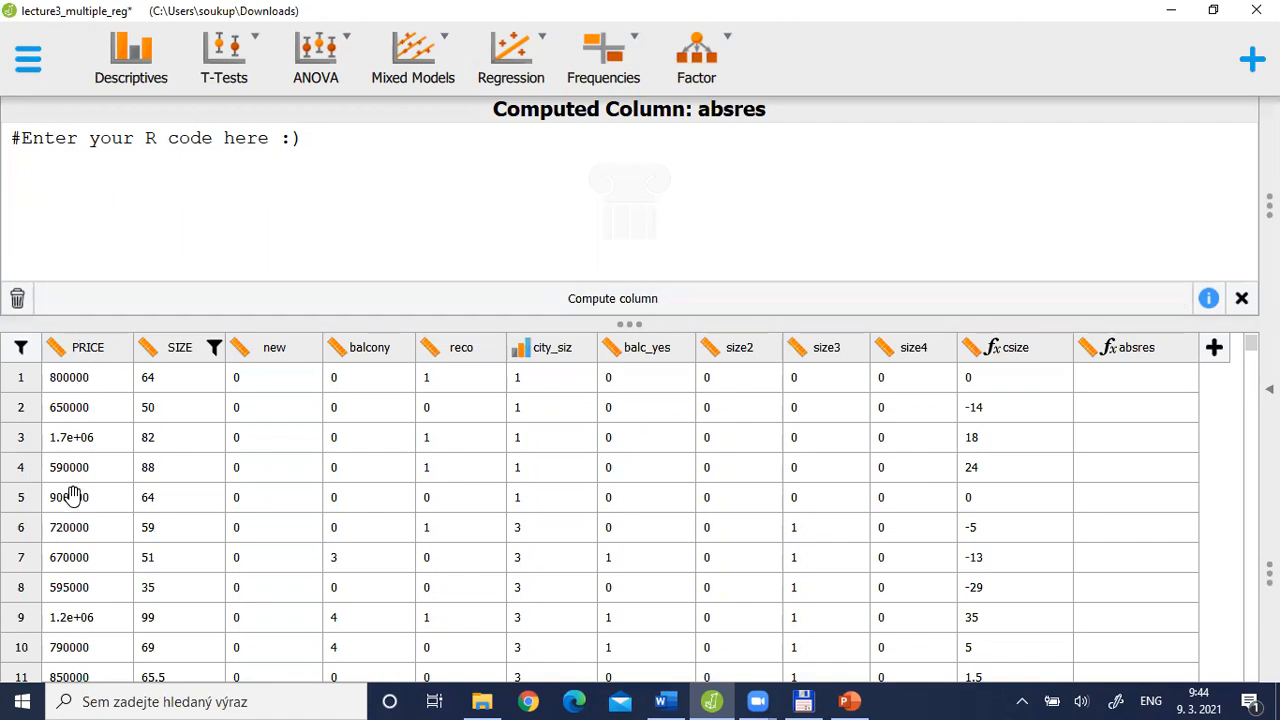
Review the Glejser's test slide and the H1 intercept, csize and new coefficients in the Word table
{"action": "key", "text": "alt+Tab"}
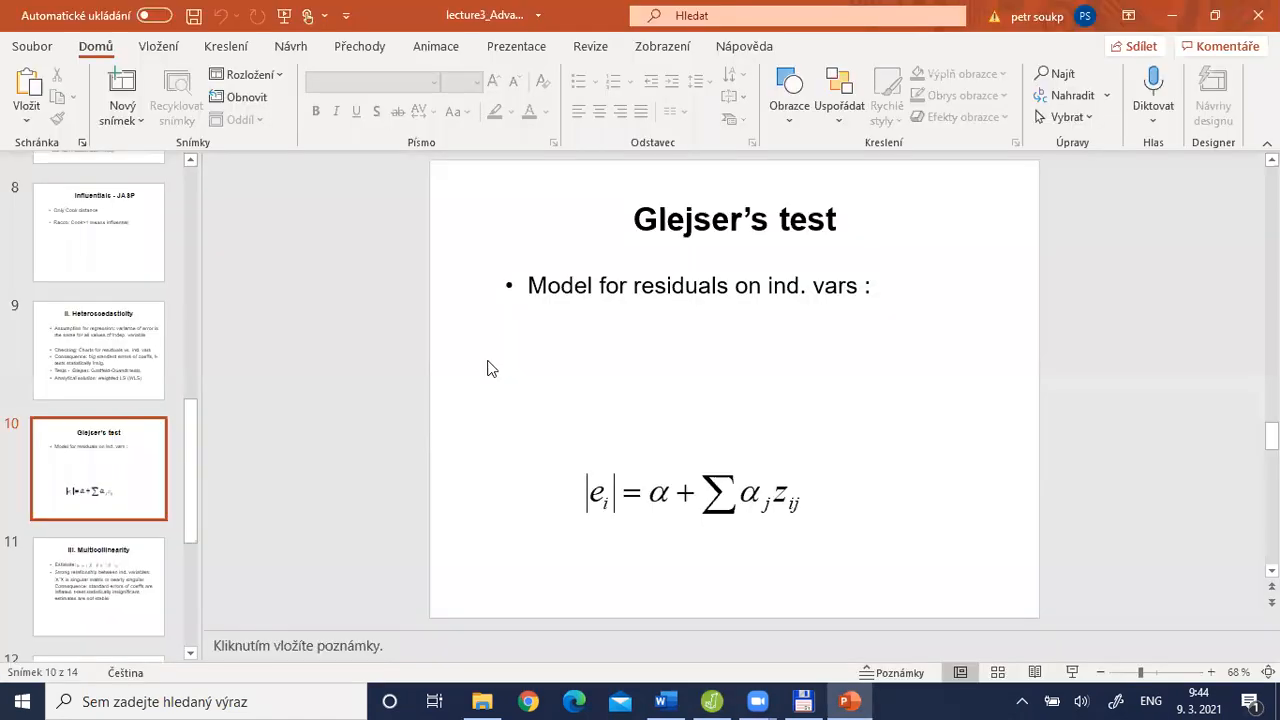
{"action": "key", "text": "alt+Tab"}
{"action": "key", "text": "alt+Tab"}
{"action": "left_click_drag", "start_coordinate": [548, 352], "coordinate": [690, 343]}
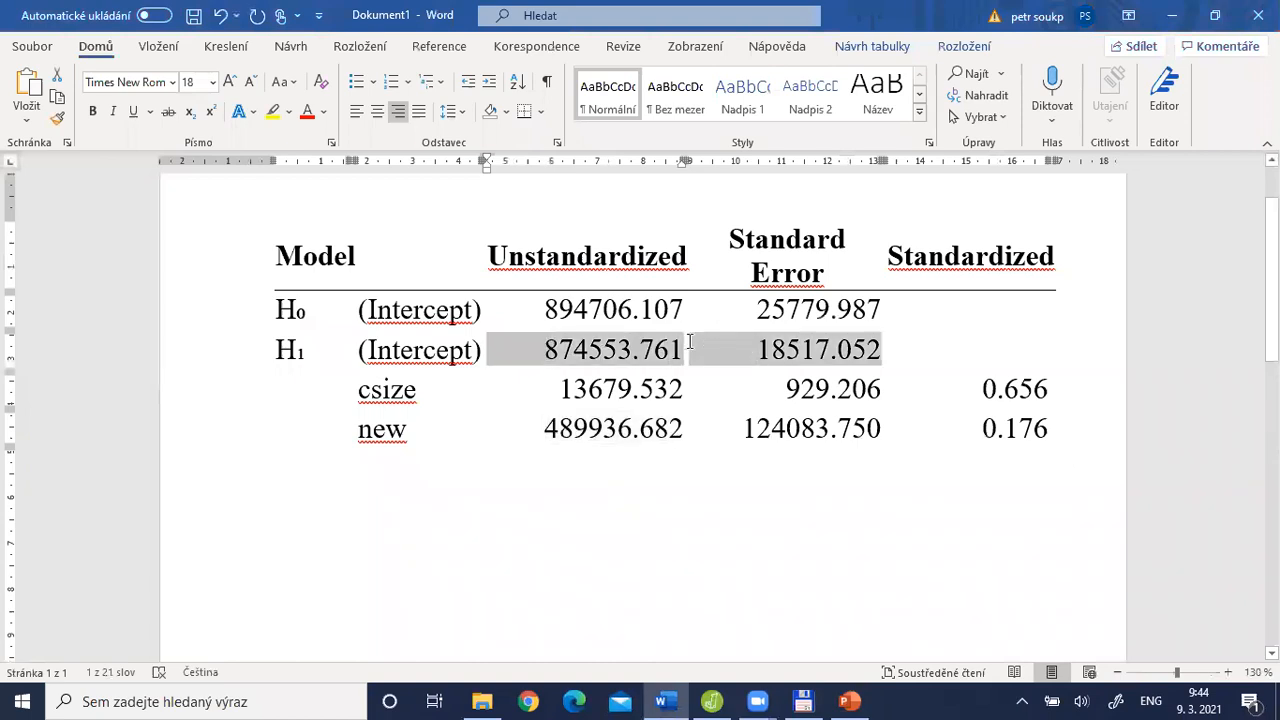
{"action": "left_click_drag", "start_coordinate": [549, 385], "coordinate": [672, 384]}
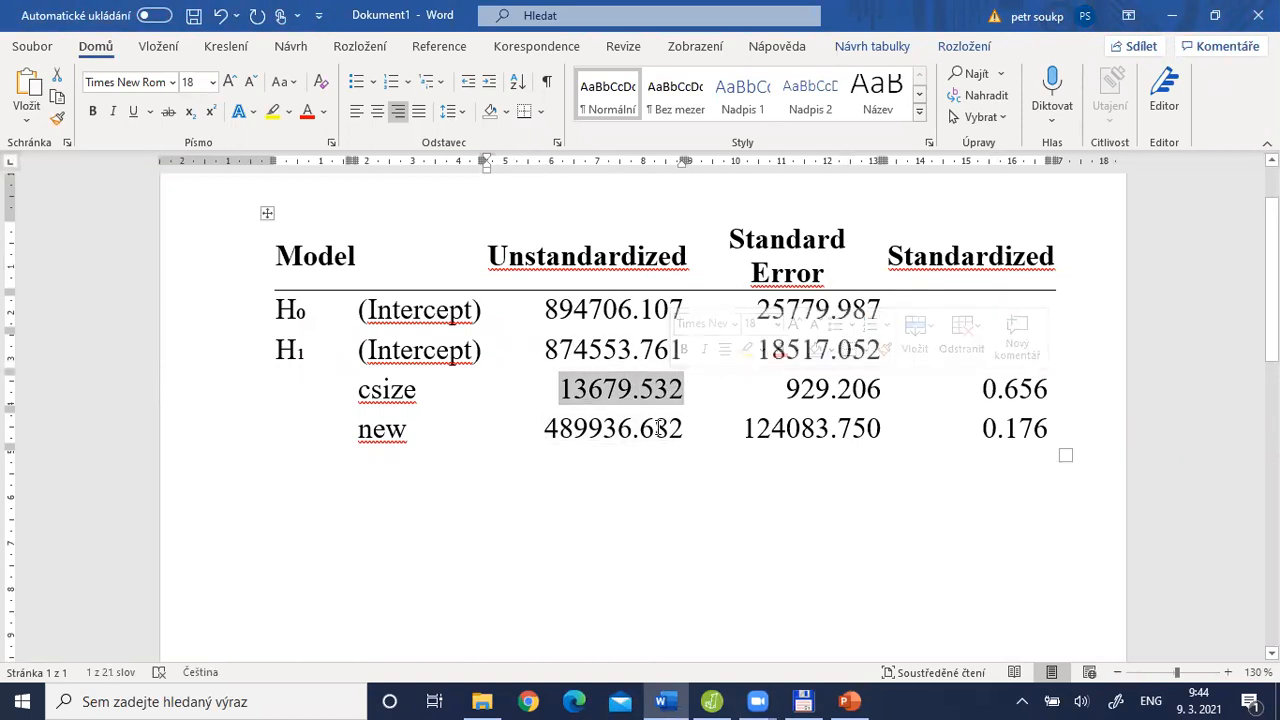
{"action": "left_click_drag", "start_coordinate": [540, 432], "coordinate": [665, 432]}
{"action": "key", "text": "alt+Tab"}
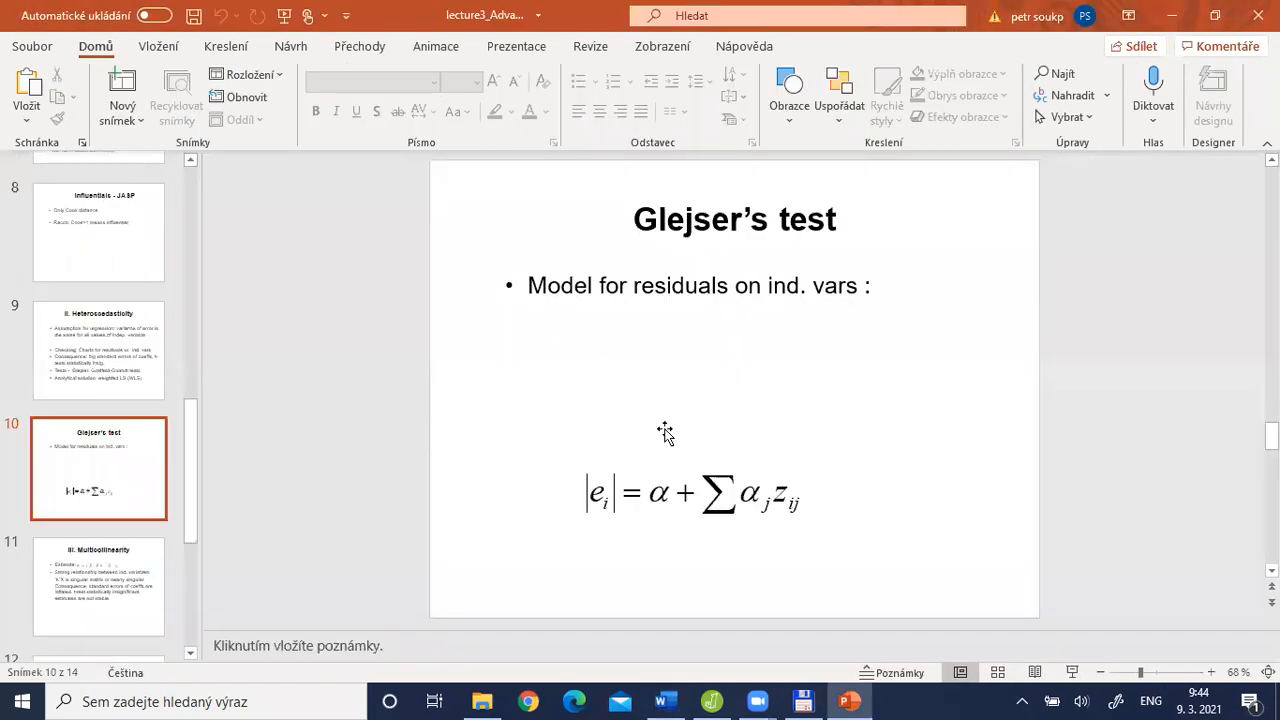
Start the absres R formula in JASP with PRICE minus the H1 intercept 874553.761 copied from the Word table
{"action": "key", "text": "alt+Tab"}
{"action": "key", "text": "Tab"}
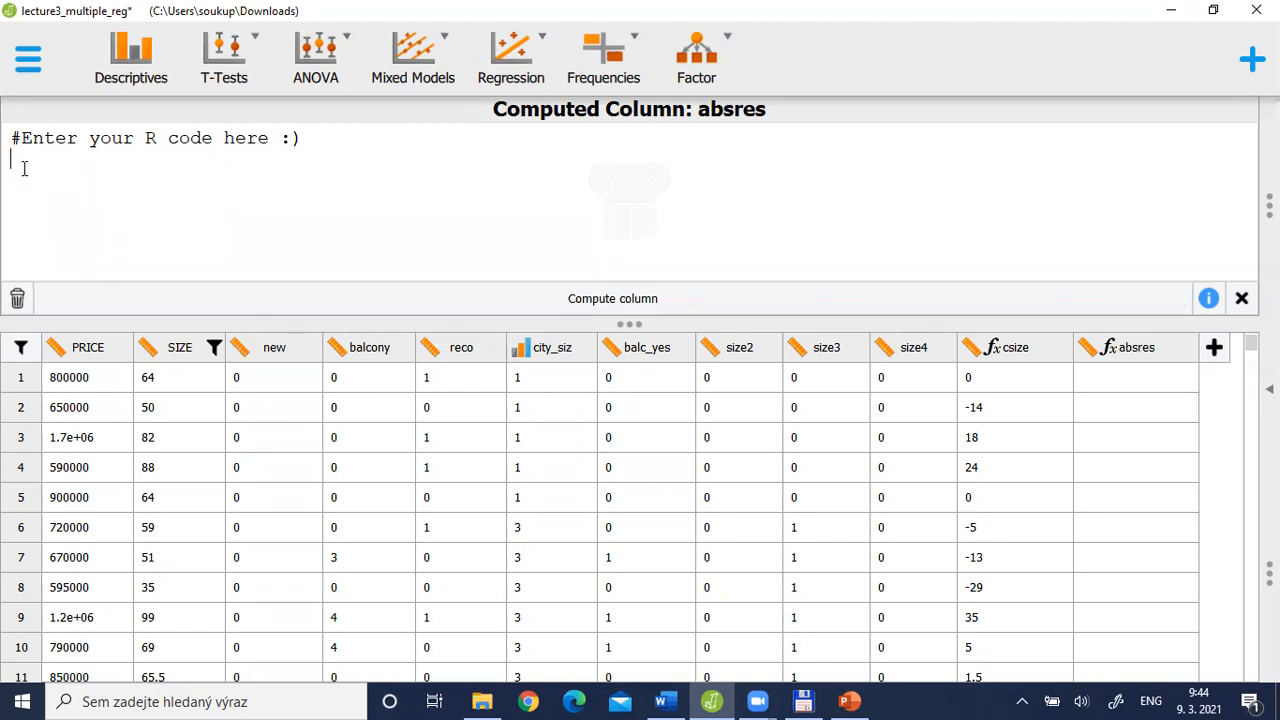
{"action": "type", "text": "PRICE-"}
{"action": "key", "text": "alt+Tab"}
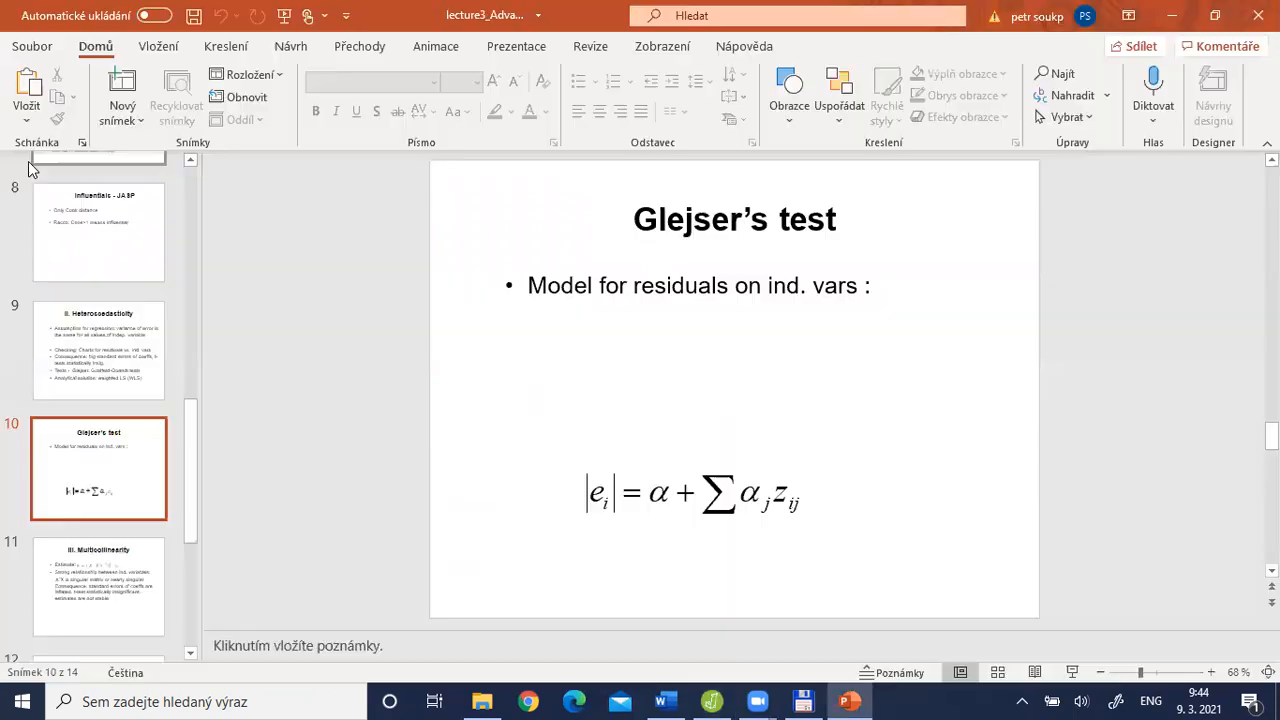
{"action": "key", "text": "alt+Tab"}
{"action": "key", "text": "alt+Tab"}
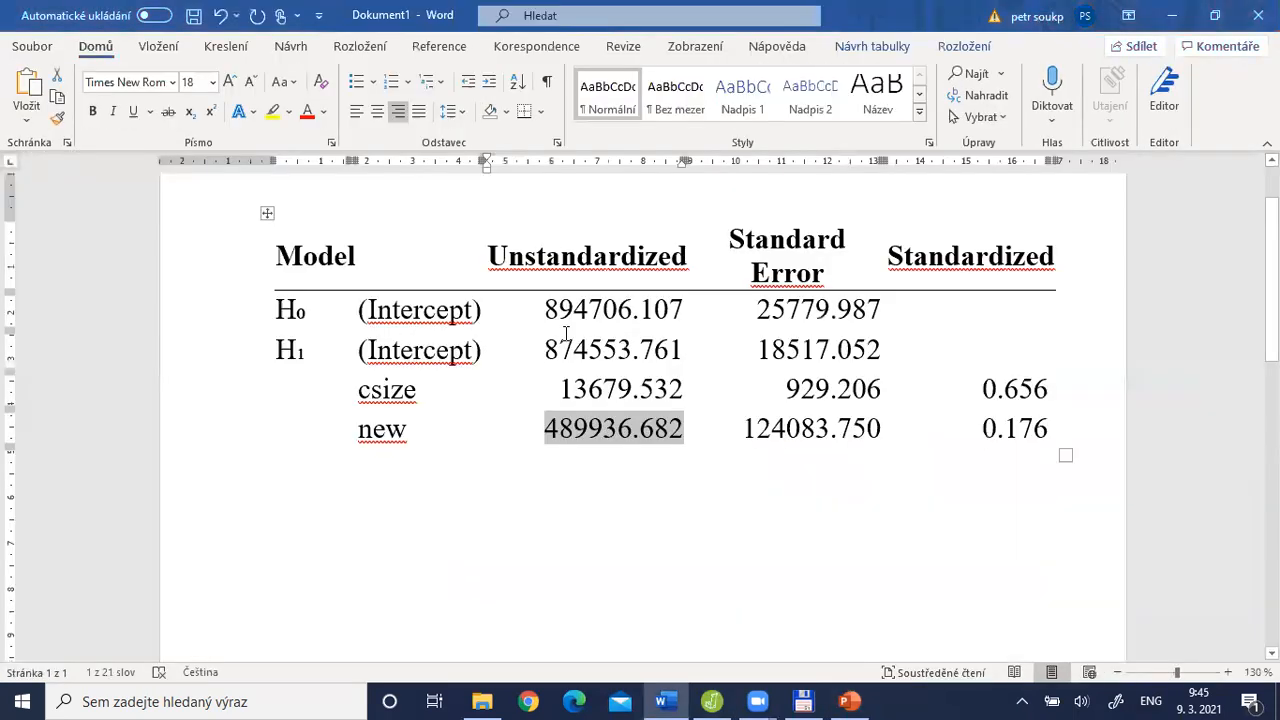
{"action": "left_click_drag", "start_coordinate": [544, 349], "coordinate": [679, 341]}
{"action": "key", "text": "ctrl+c"}
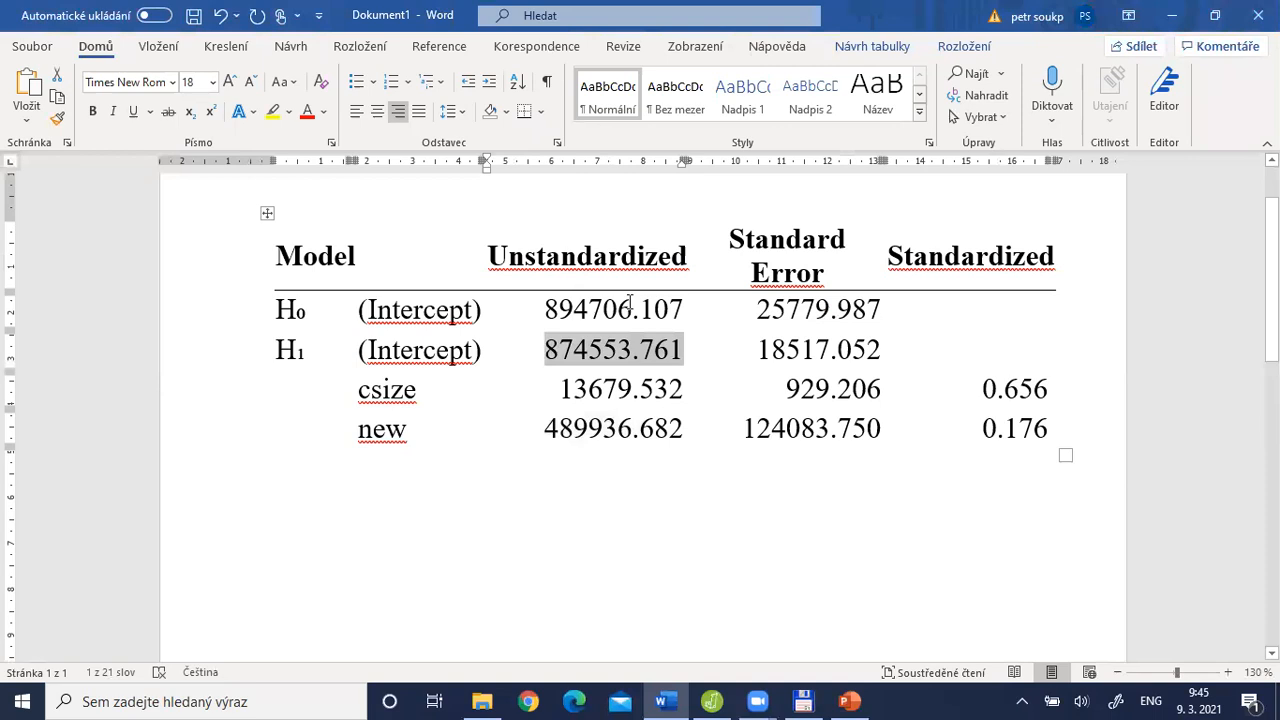
{"action": "key", "text": "alt+Tab"}
{"action": "key", "text": "alt+Tab"}
{"action": "key", "text": "alt+Tab"}
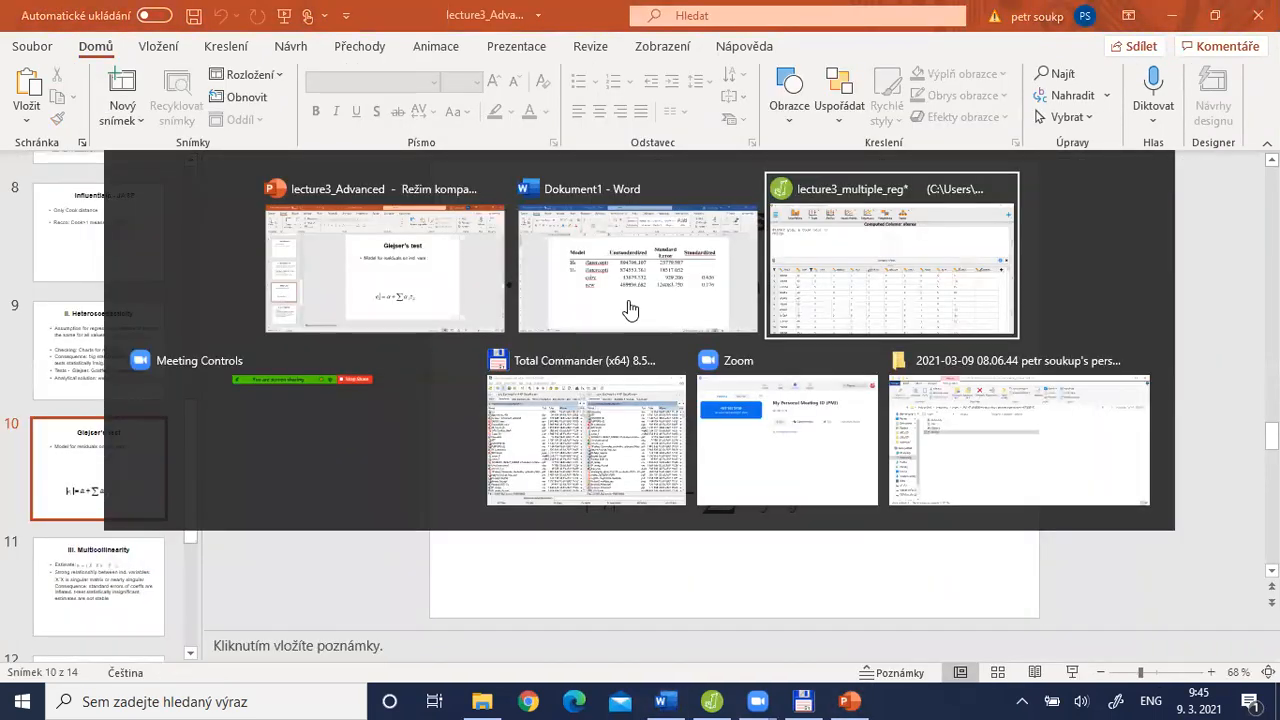
{"action": "key", "text": "ctrl+v"}
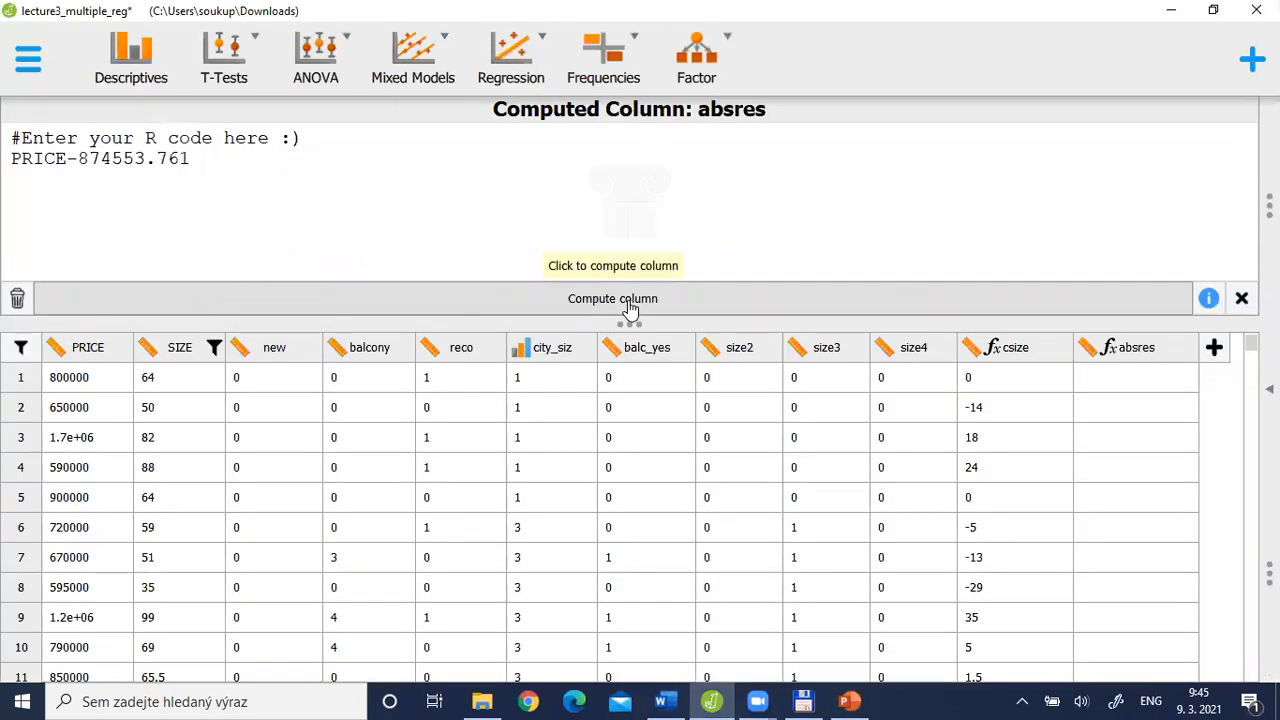
Extend the absres formula with -13679.532*csize, copying the csize coefficient from the Word table
{"action": "type", "text": "-"}
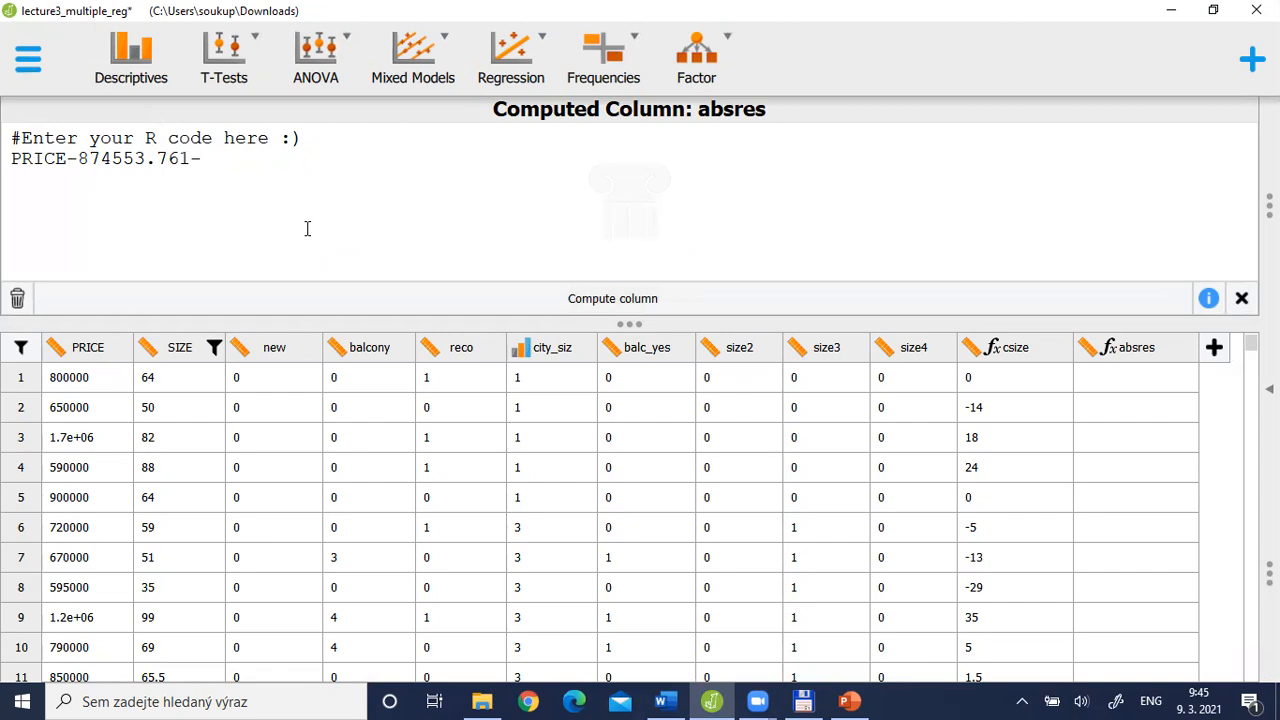
{"action": "key", "text": "alt+Tab"}
{"action": "key", "text": "alt+Tab"}
{"action": "key", "text": "alt+Tab"}
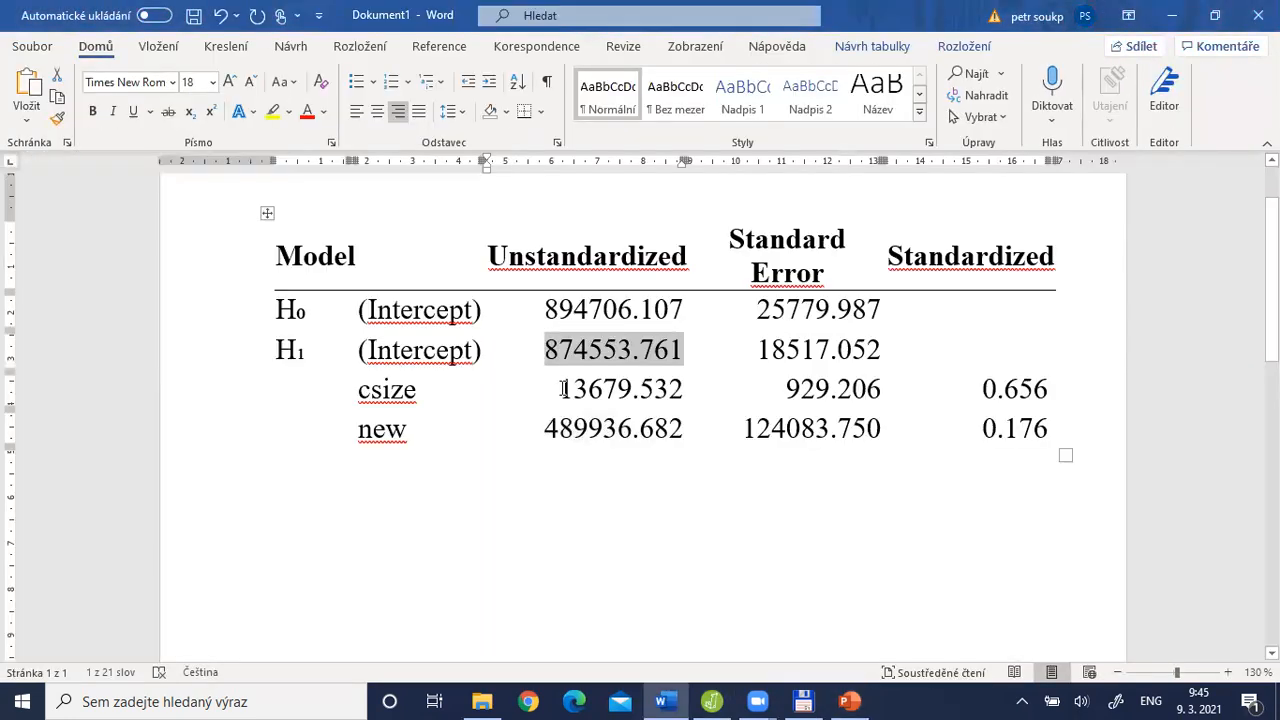
{"action": "left_click_drag", "start_coordinate": [659, 390], "coordinate": [686, 389]}
{"action": "key", "text": "ctrl+c"}
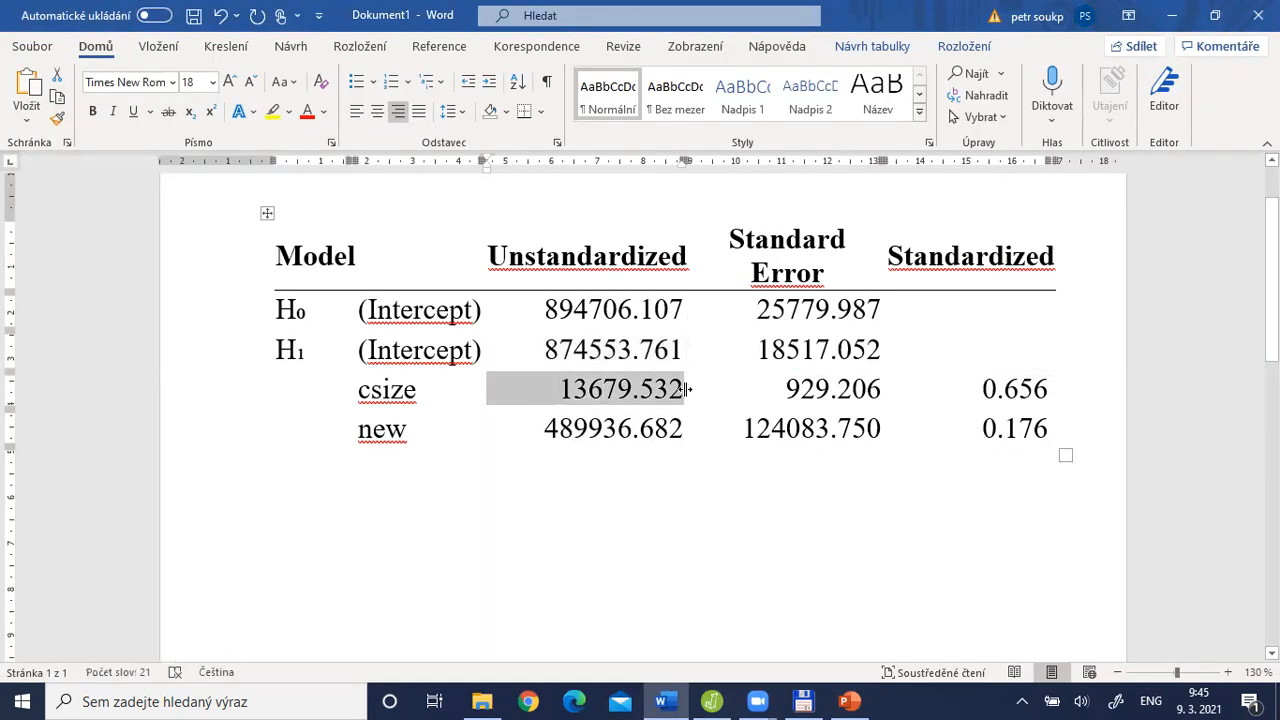
{"action": "key", "text": "alt+Tab"}
{"action": "key", "text": "alt+Tab"}
{"action": "key", "text": "alt+Tab"}
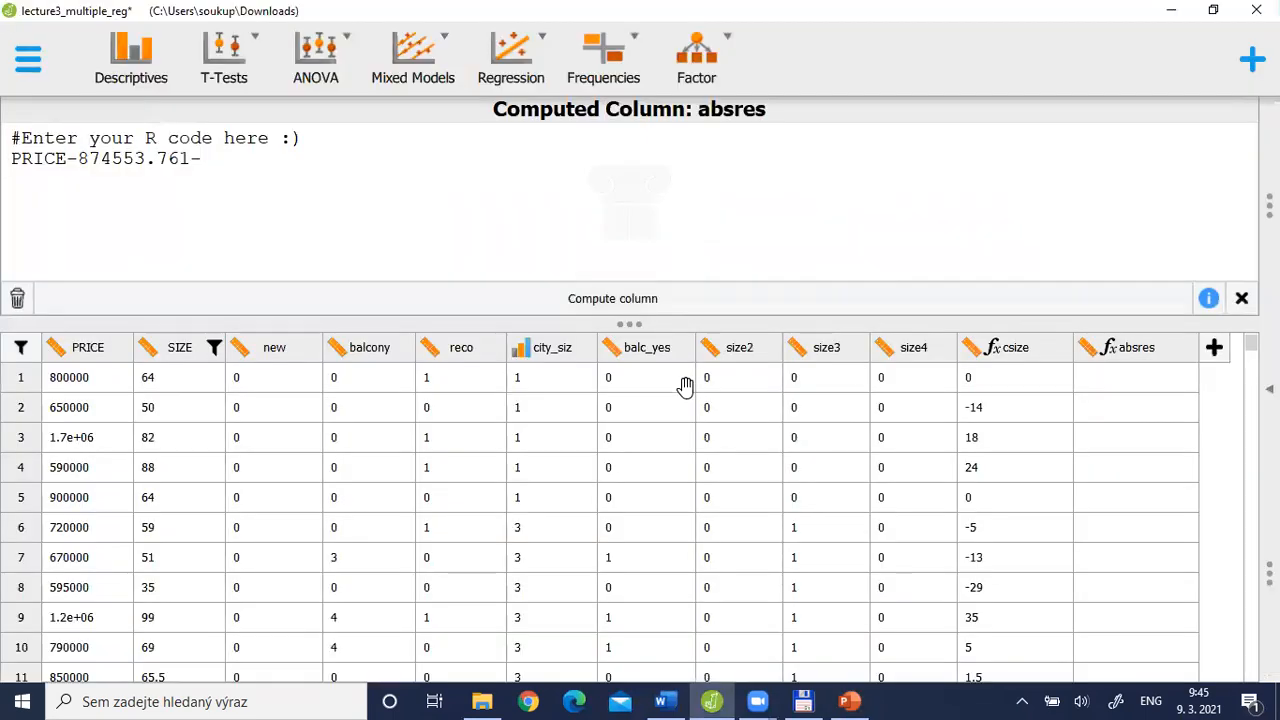
{"action": "key", "text": "ctrl+v"}
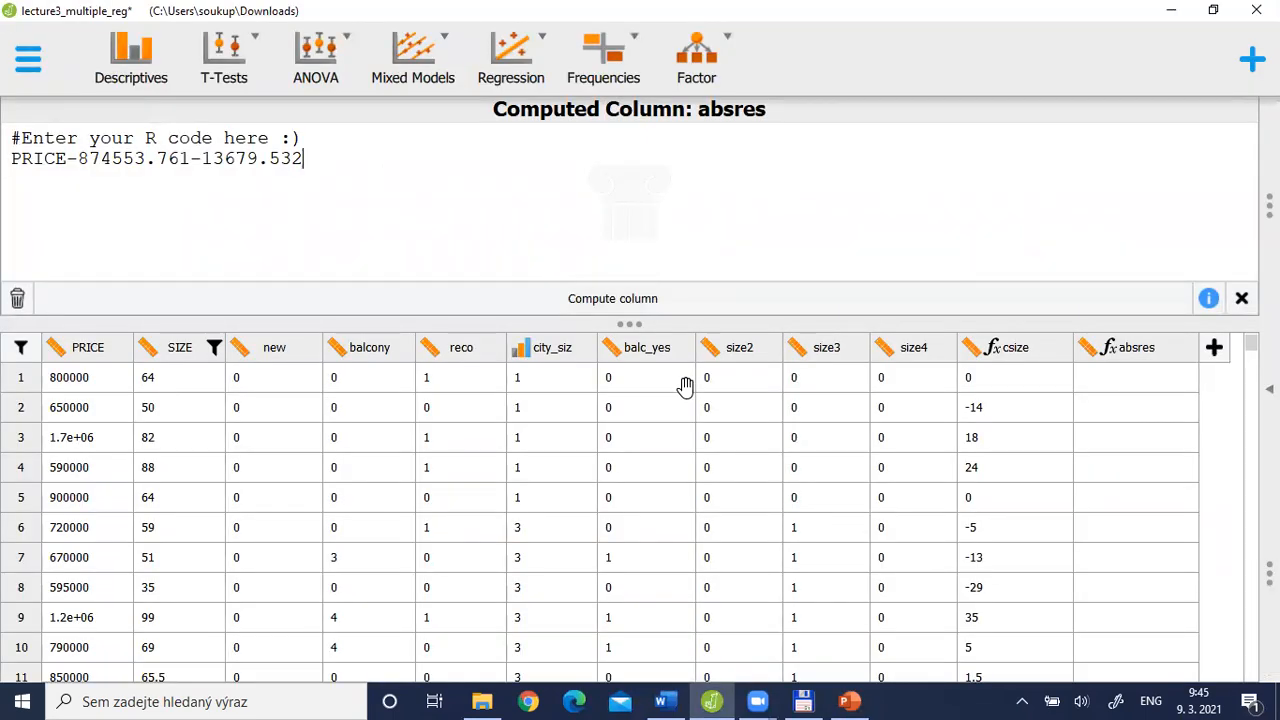
{"action": "type", "text": "*"}
{"action": "type", "text": "csi"}
{"action": "type", "text": "ye"}
{"action": "key", "text": "BackSpace"}
{"action": "key", "text": "BackSpace"}
{"action": "type", "text": "ze-"}
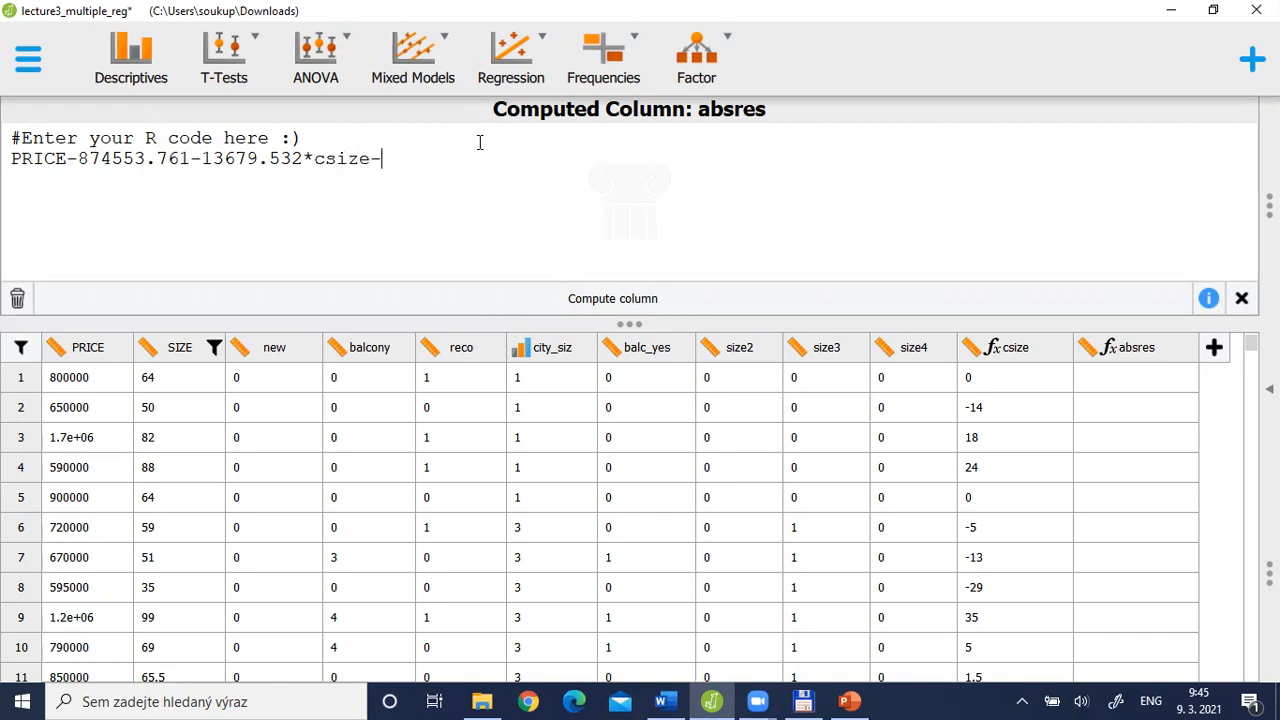
Complete the regression terms of the absres formula with -489936.682*new, copying the coefficient for new from the Word table
{"action": "key", "text": "alt+Tab"}
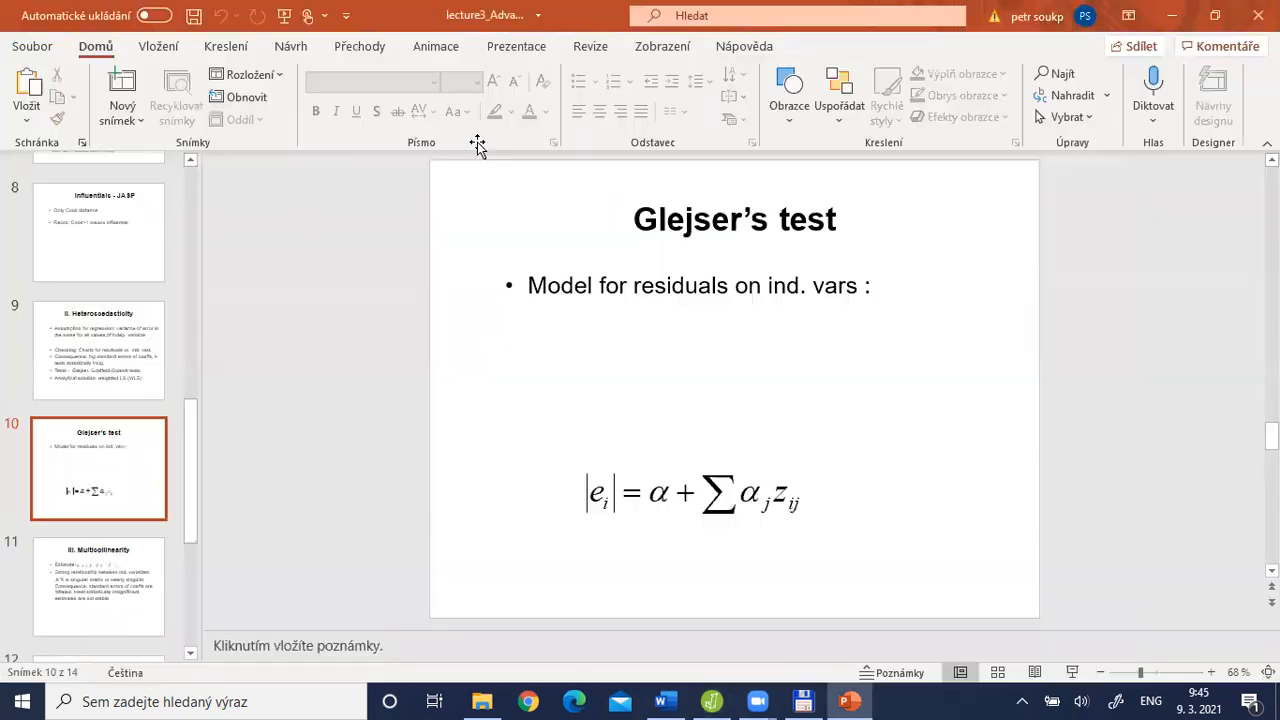
{"action": "key", "text": "alt+Tab"}
{"action": "key", "text": "Tab"}
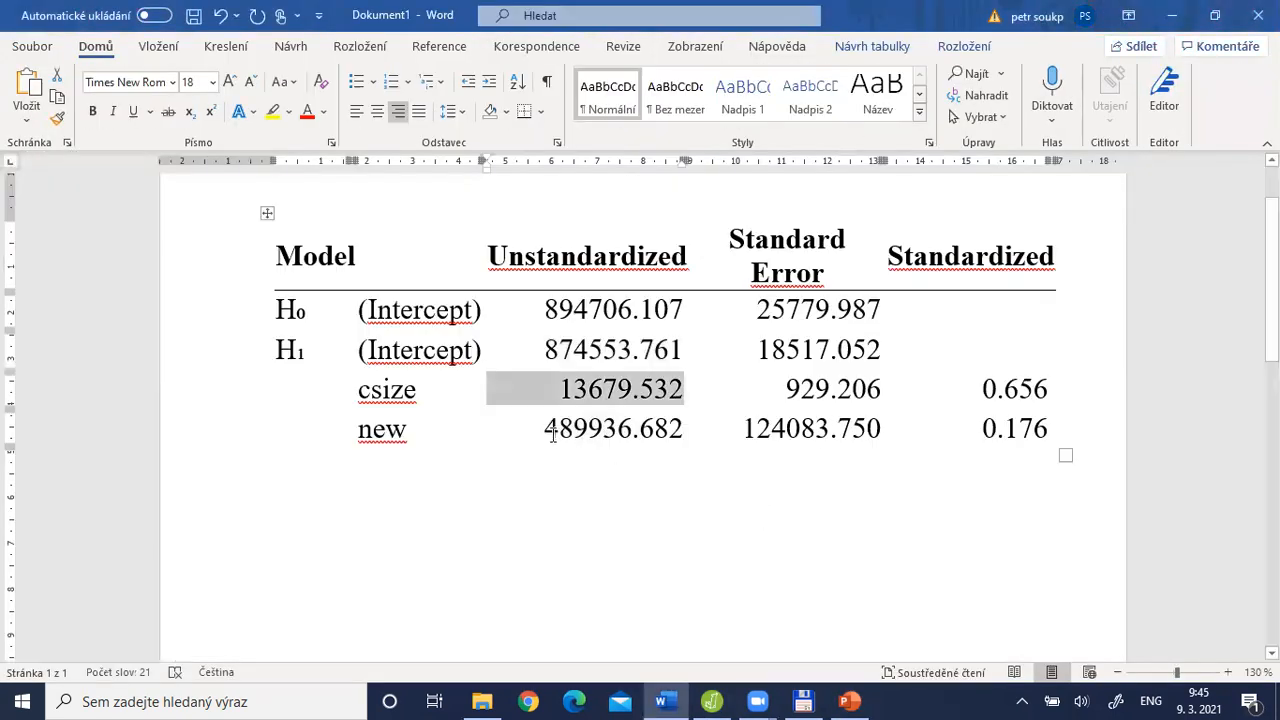
{"action": "left_click_drag", "start_coordinate": [556, 433], "coordinate": [684, 415]}
{"action": "key", "text": "ctrl+c"}
{"action": "key", "text": "alt+Tab"}
{"action": "key", "text": "alt+Tab"}
{"action": "key", "text": "Tab"}
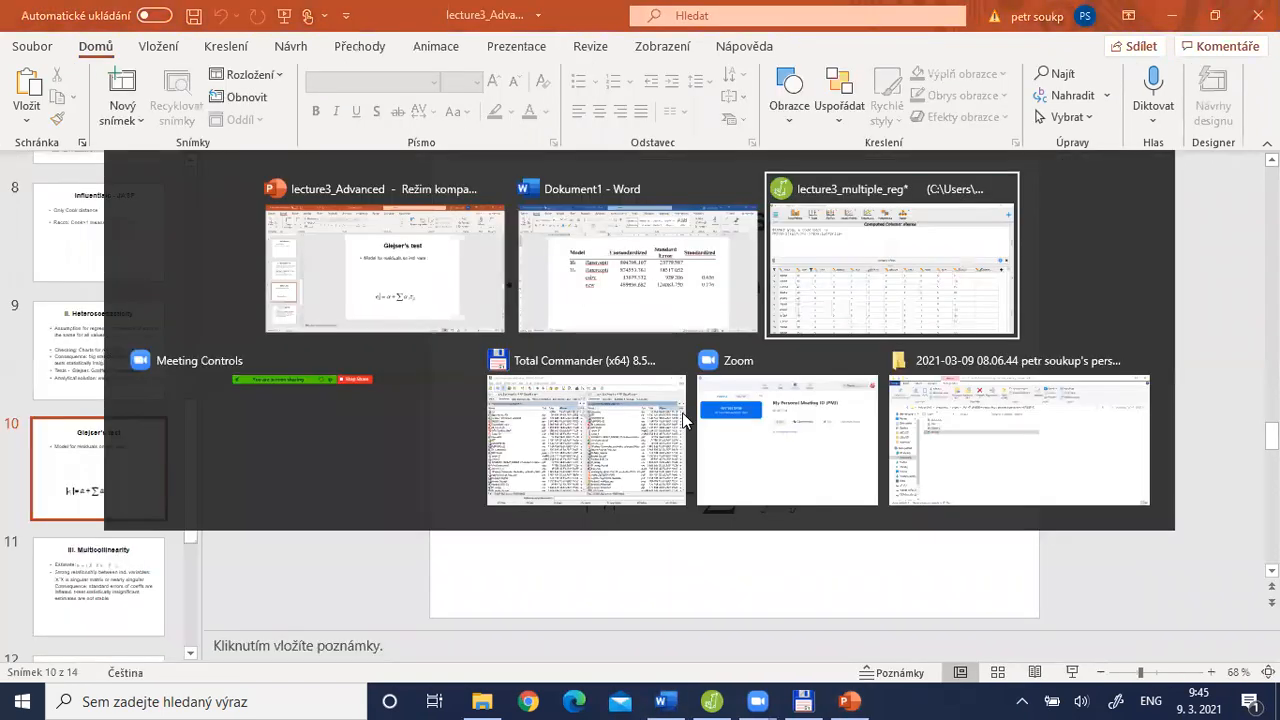
{"action": "key", "text": "ctrl+v"}
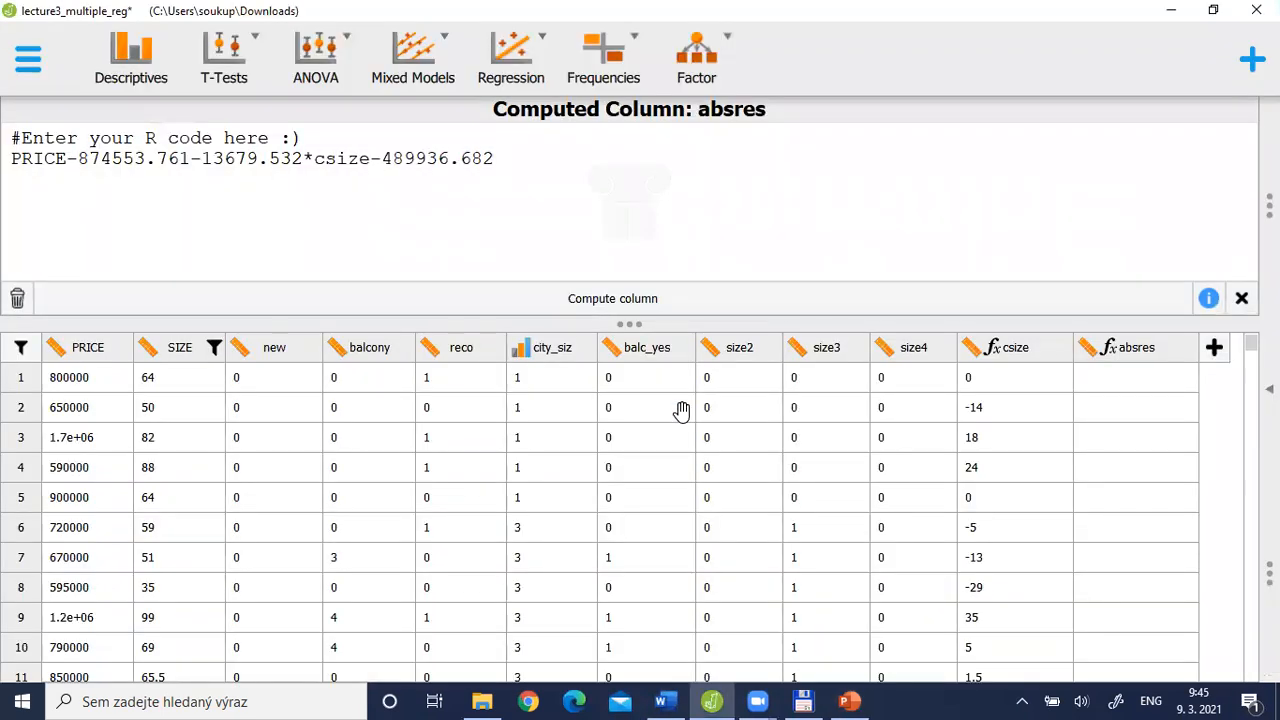
{"action": "type", "text": "*new"}
Compare the absres residual formula with the absolute residual term in the Glejser's test slide and return to JASP
{"action": "left_click_drag", "start_coordinate": [14, 163], "coordinate": [540, 160]}
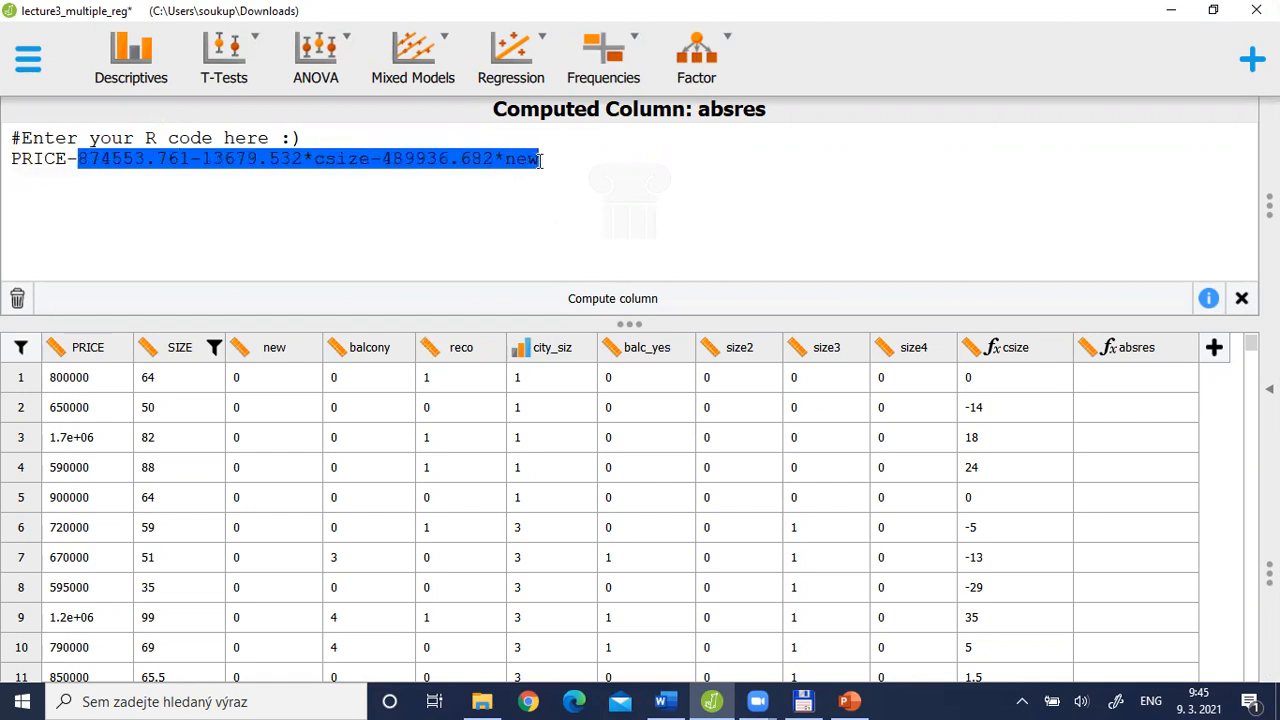
{"action": "key", "text": "alt+Tab"}
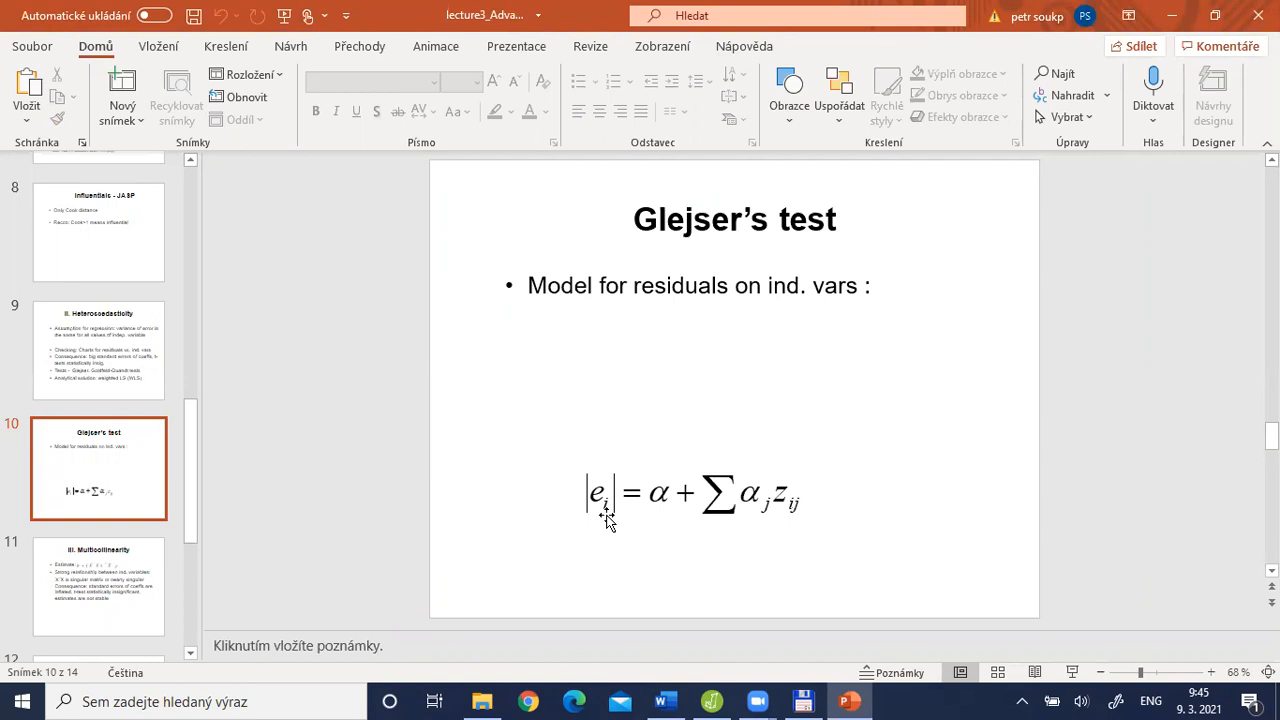
{"action": "key", "text": "alt+Tab"}
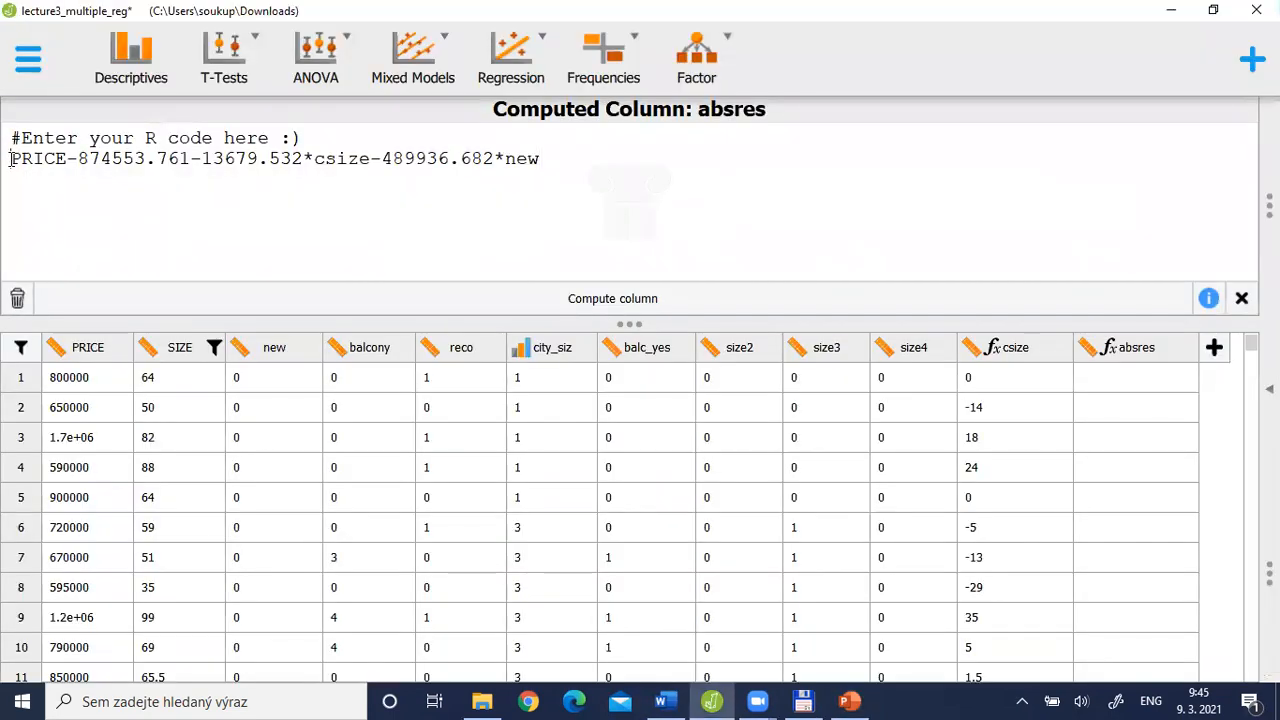
Wrap the whole absres residual formula in abs( ) and compute the column
{"action": "type", "text": "abs"}
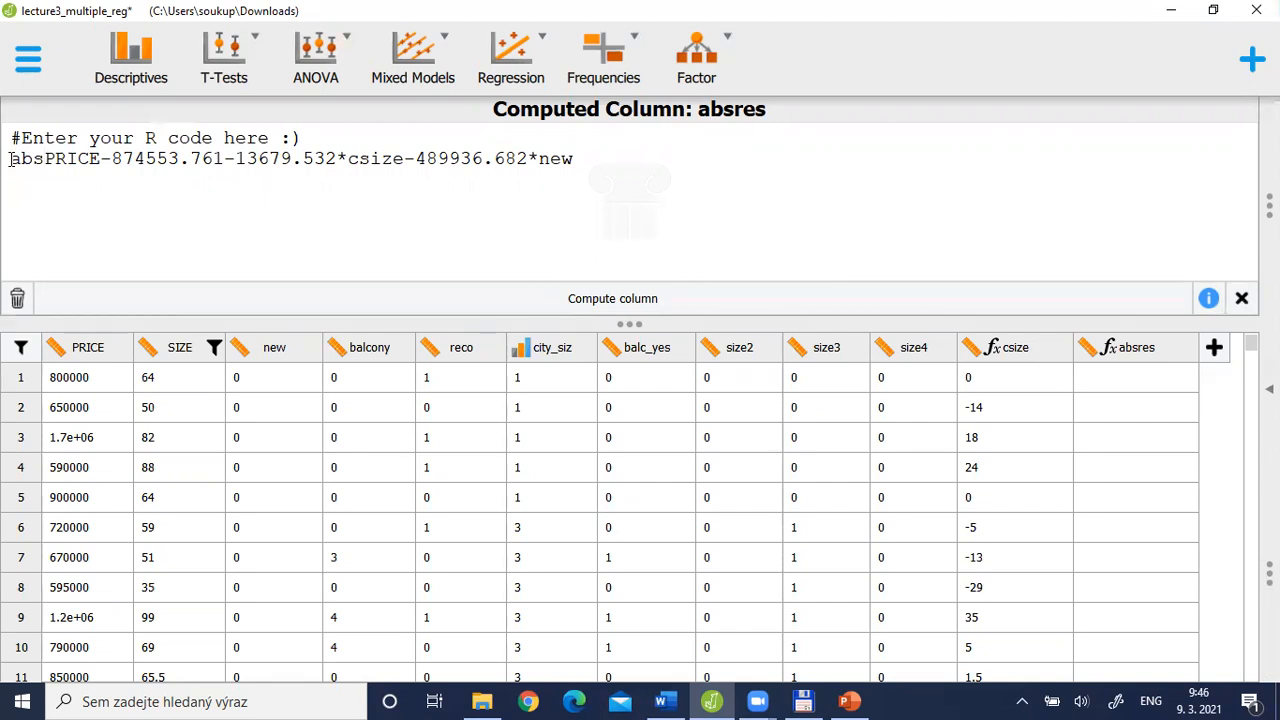
{"action": "type", "text": "("}
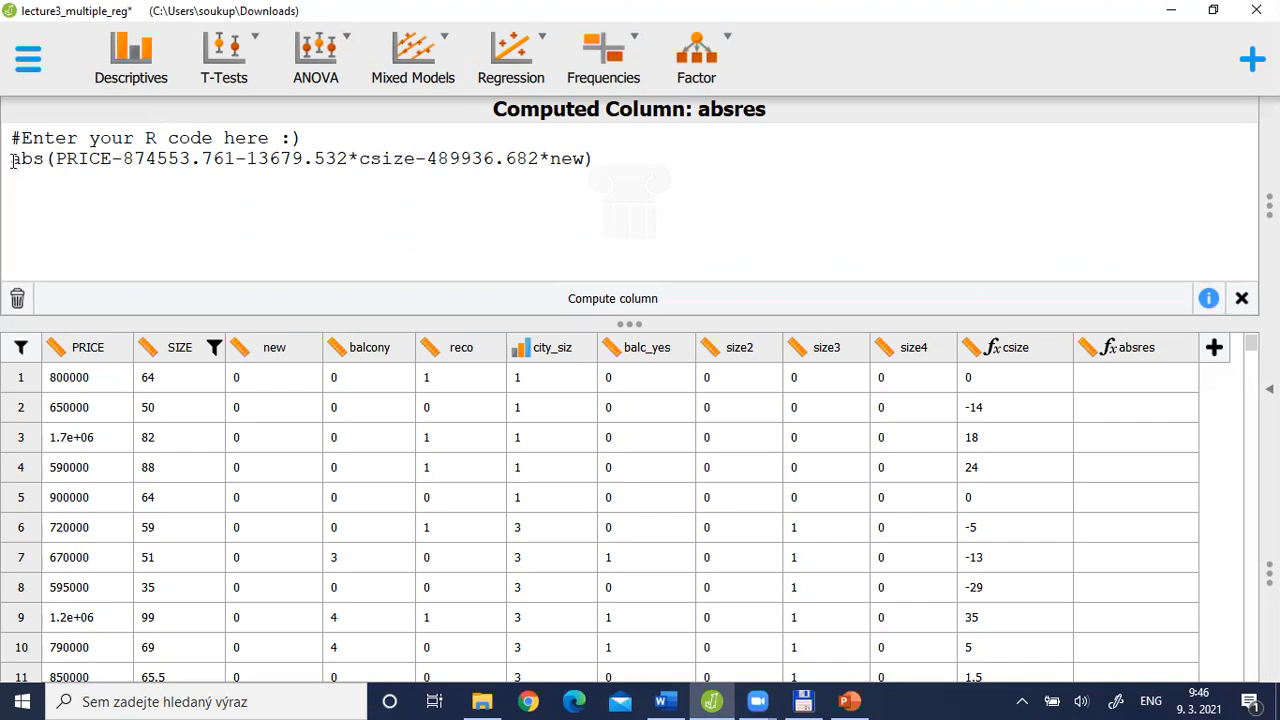
{"action": "left_click_drag", "start_coordinate": [12, 160], "coordinate": [576, 162]}
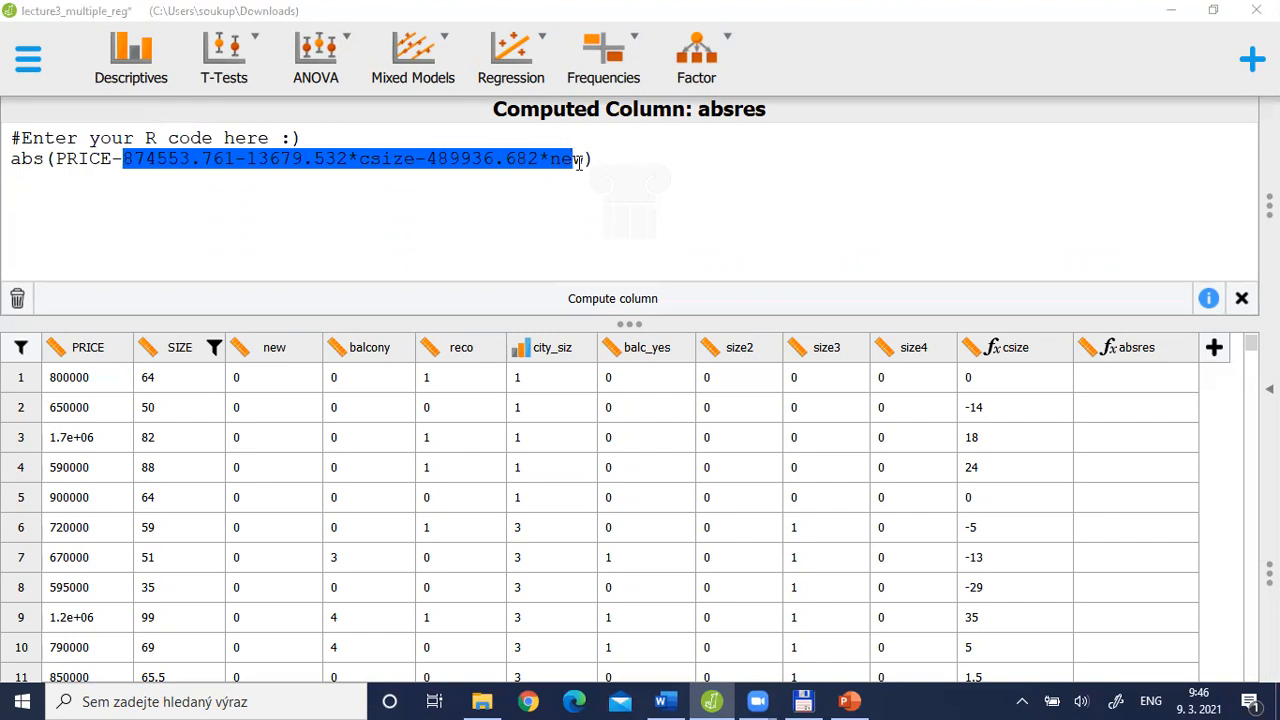
{"action": "key", "text": "alt+Tab"}
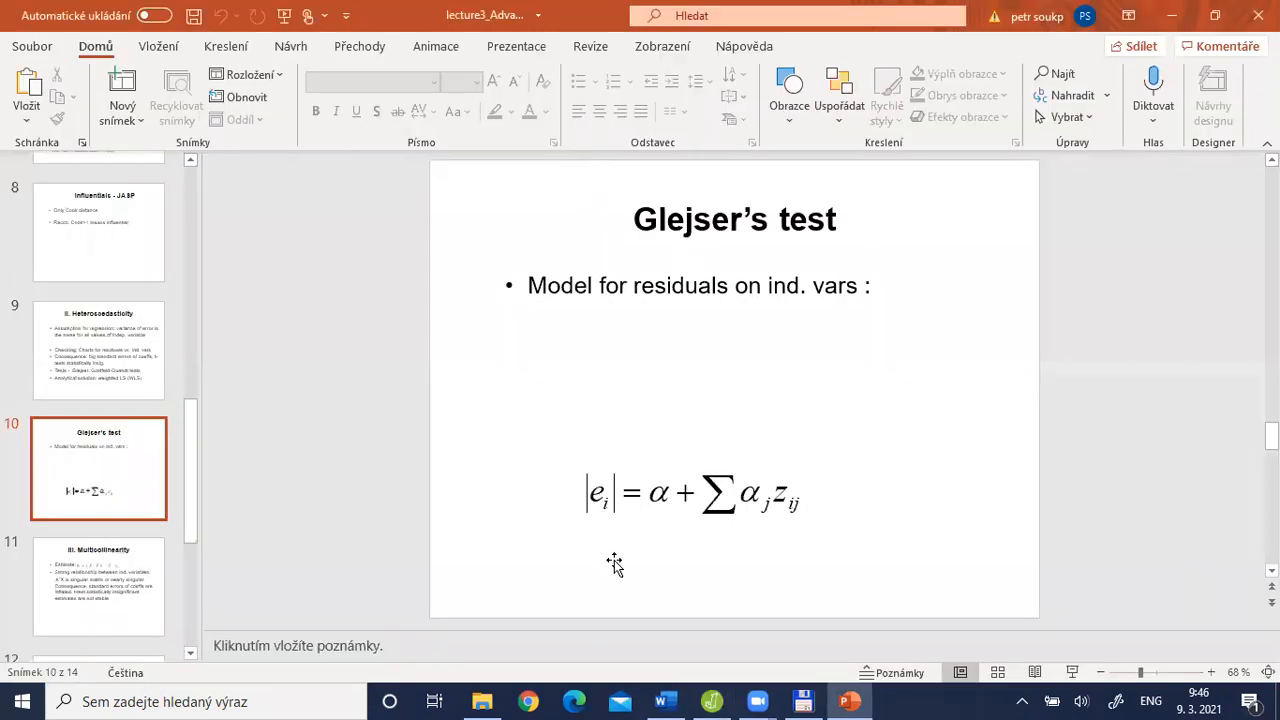
{"action": "key", "text": "alt+Tab"}
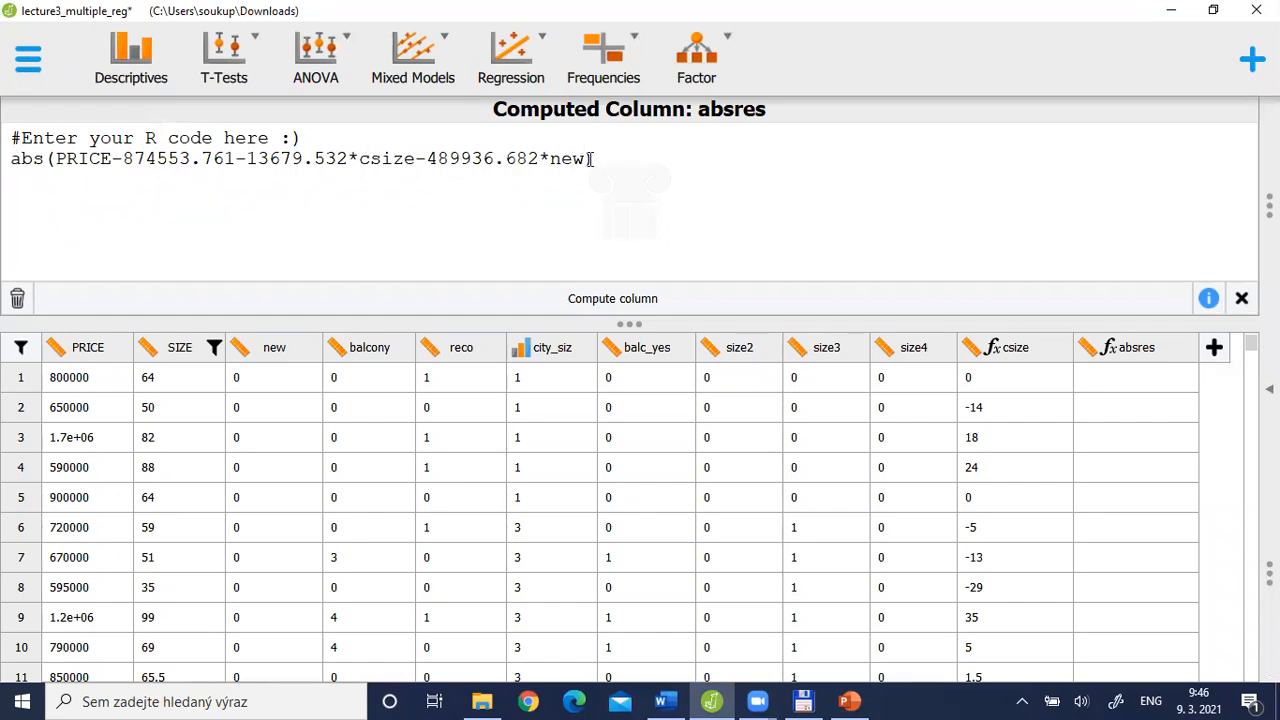
{"action": "left_click", "coordinate": [616, 302]}
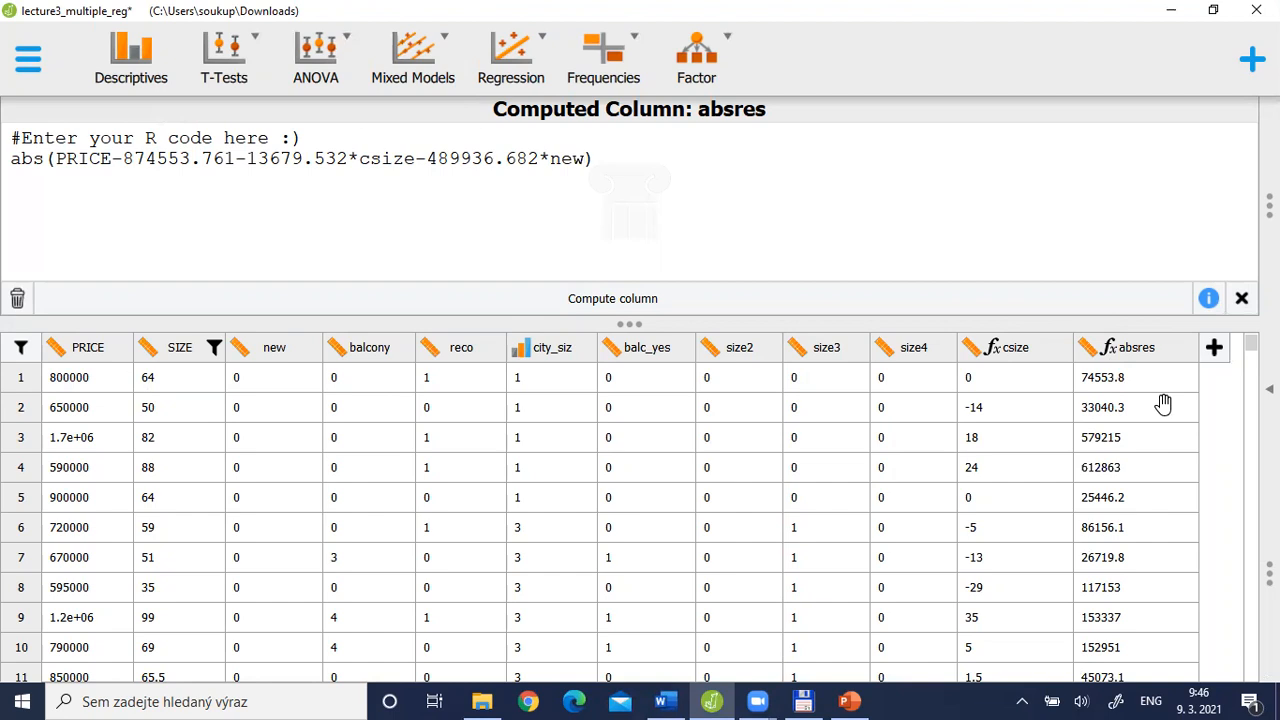
Compare the Glejser's test slide in PowerPoint with the regression coefficients and data columns in JASP, returning to the JASP analysis list
{"action": "key", "text": "alt+Tab"}
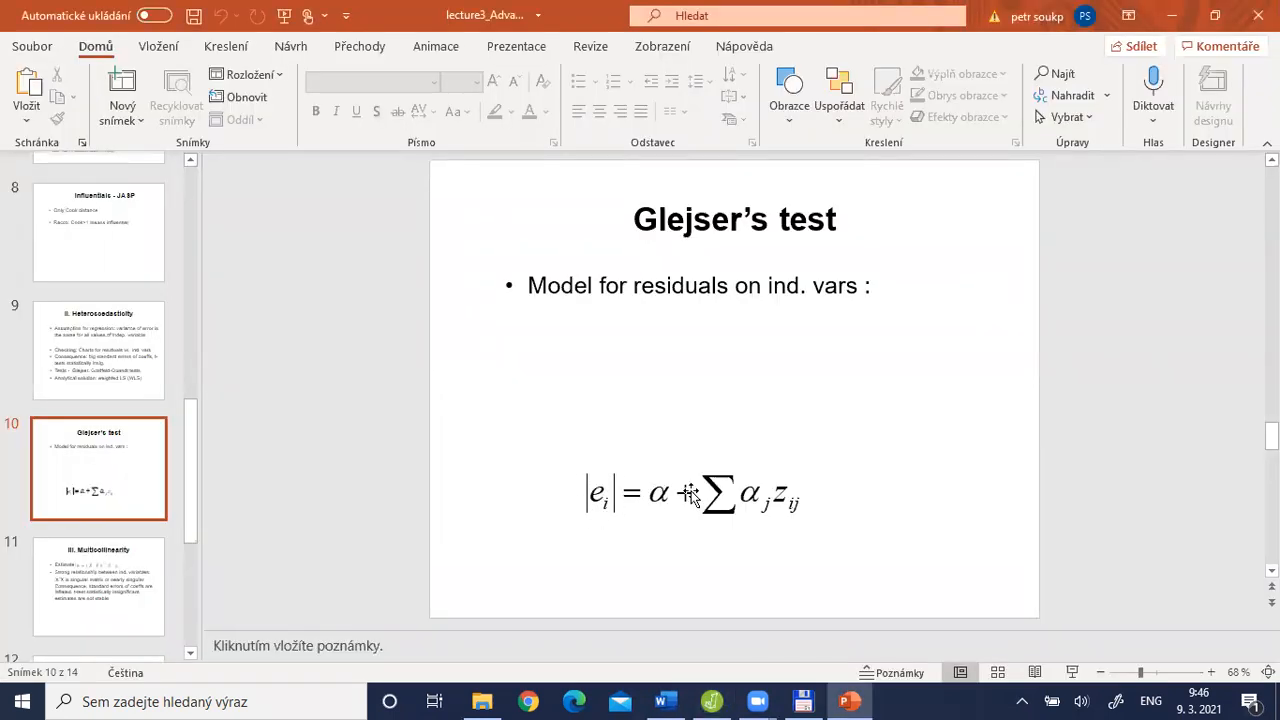
{"action": "key", "text": "alt+Tab"}
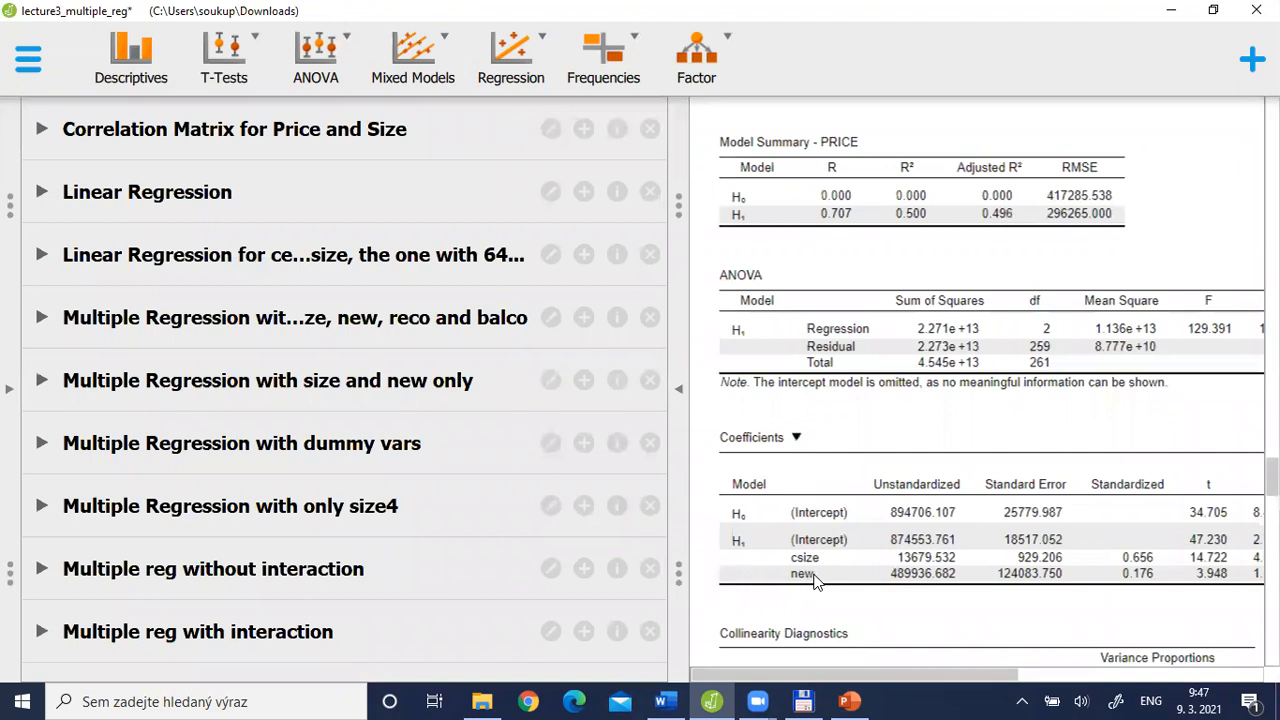
{"action": "left_click", "coordinate": [8, 400]}
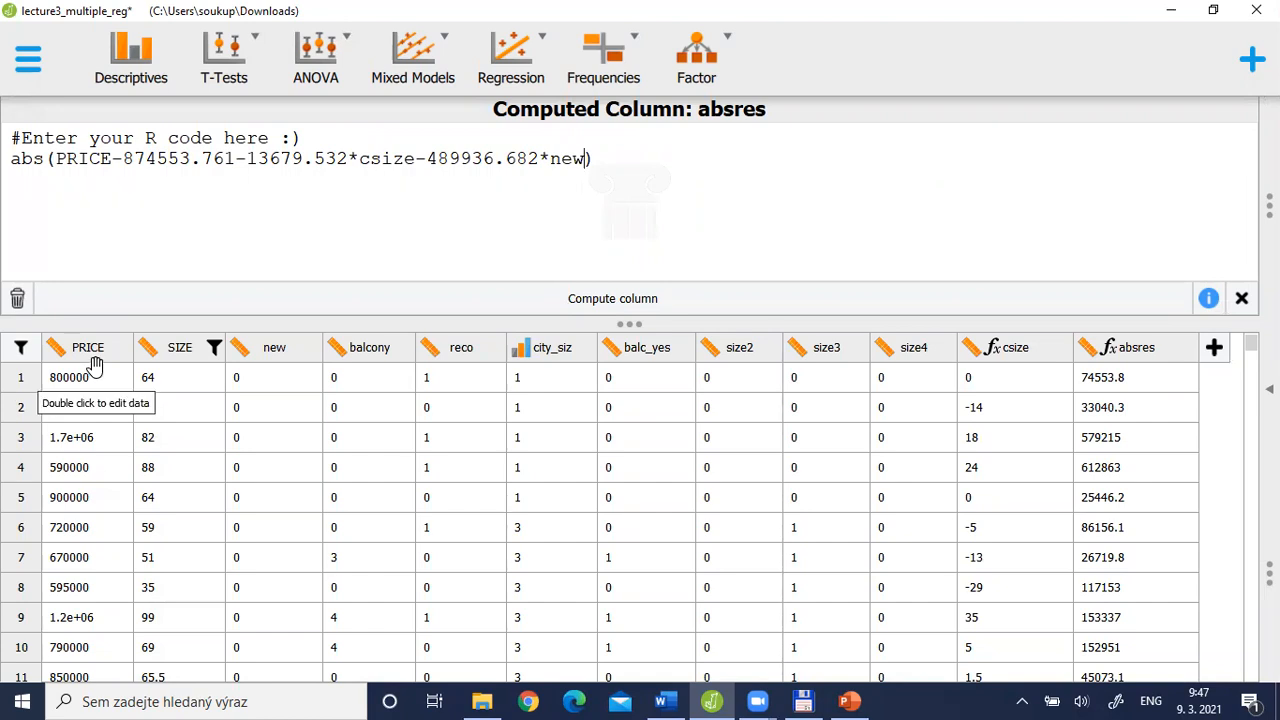
{"action": "key", "text": "alt+Tab"}
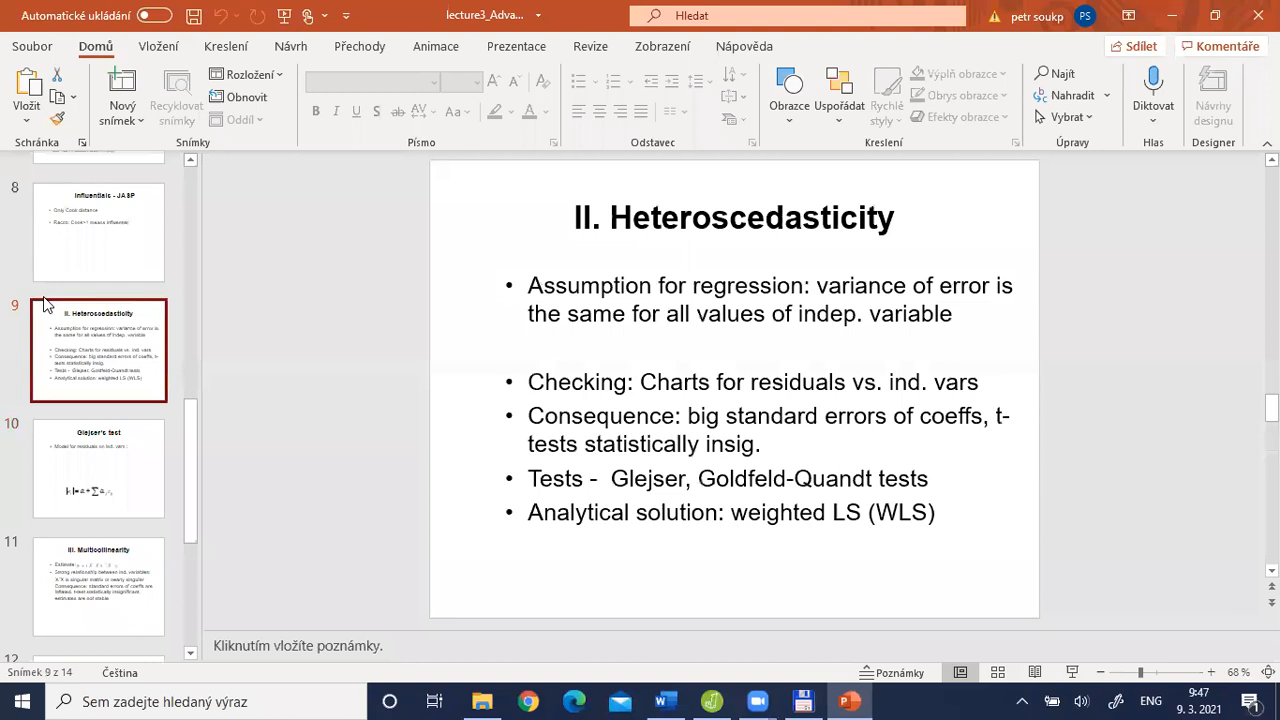
{"action": "left_click", "coordinate": [98, 411]}
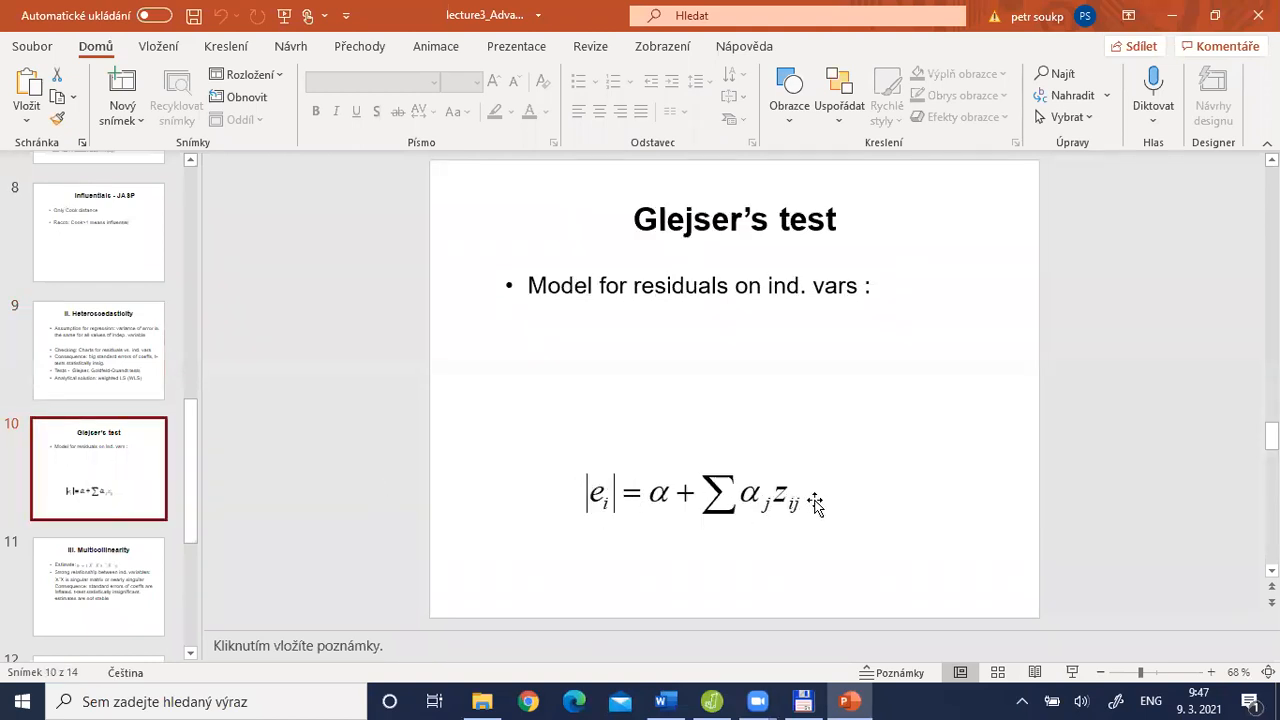
{"action": "key", "text": "alt+Tab"}
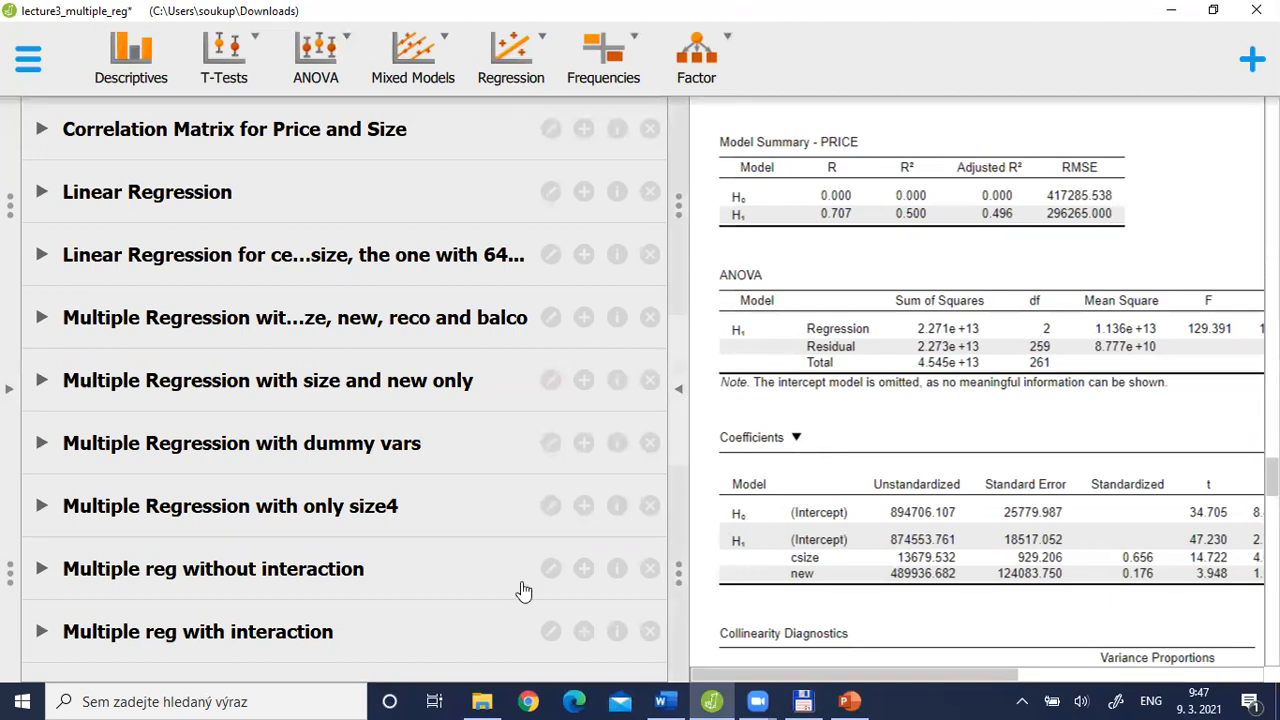
Duplicate the "Multiple reg without interaction" analysis and rename the copy "Glejser's test of heteroscedasticity"
{"action": "left_click", "coordinate": [172, 582]}
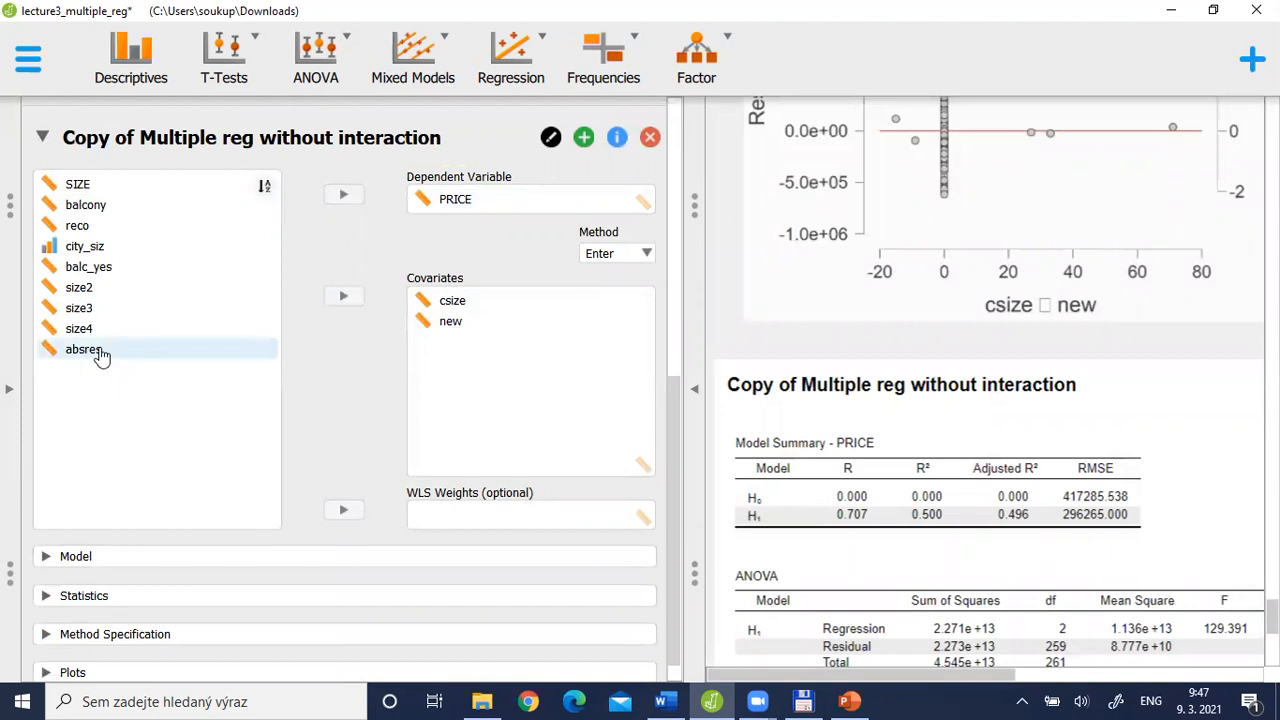
{"action": "left_click", "coordinate": [545, 140]}
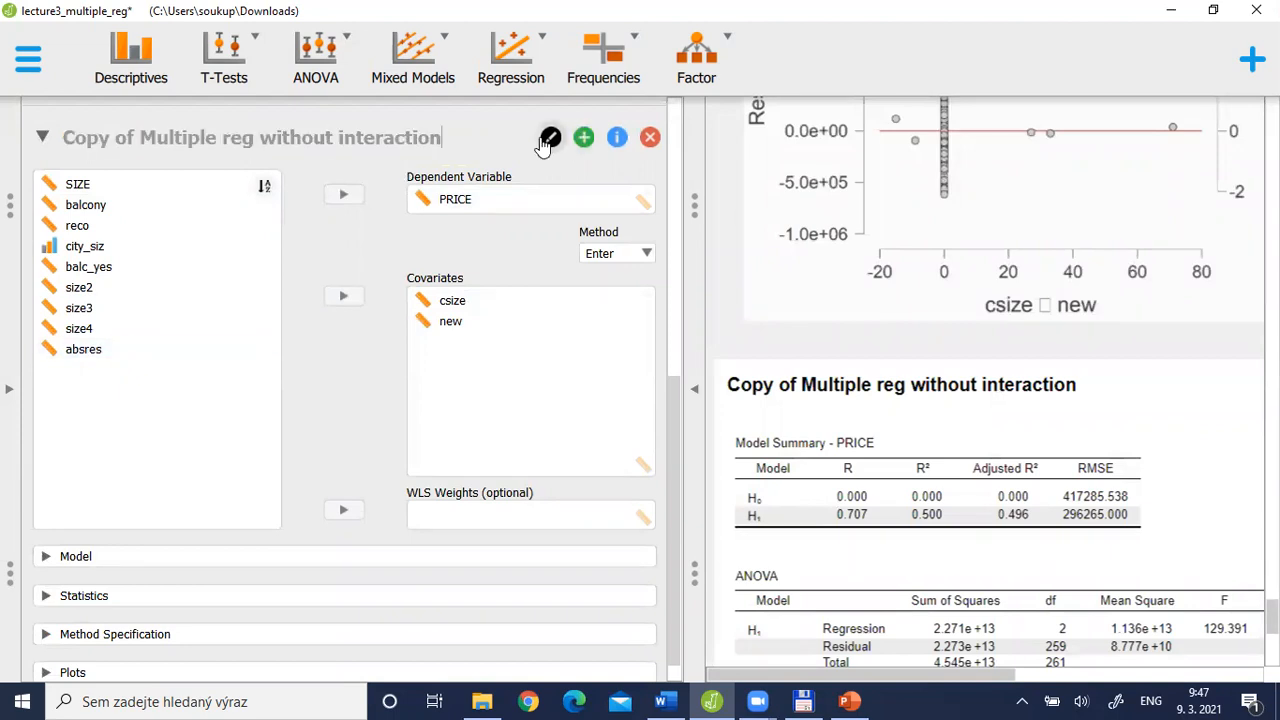
{"action": "key", "text": "ctrl+shift+Left"}
{"action": "key", "text": "ctrl+shift+Left"}
{"action": "key", "text": "ctrl+shift+Left"}
{"action": "key", "text": "ctrl+shift+Left"}
{"action": "key", "text": "ctrl+shift+Left"}
{"action": "key", "text": "ctrl+shift+Left"}
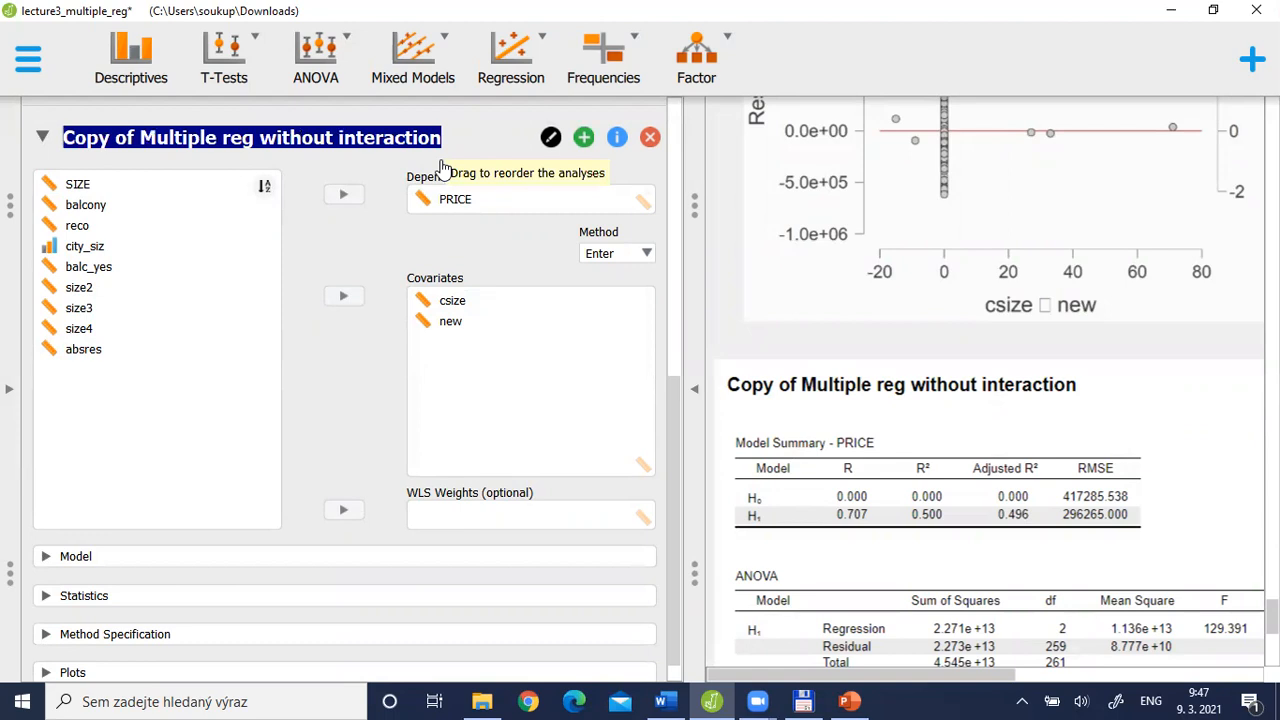
{"action": "type", "text": "Gle"}
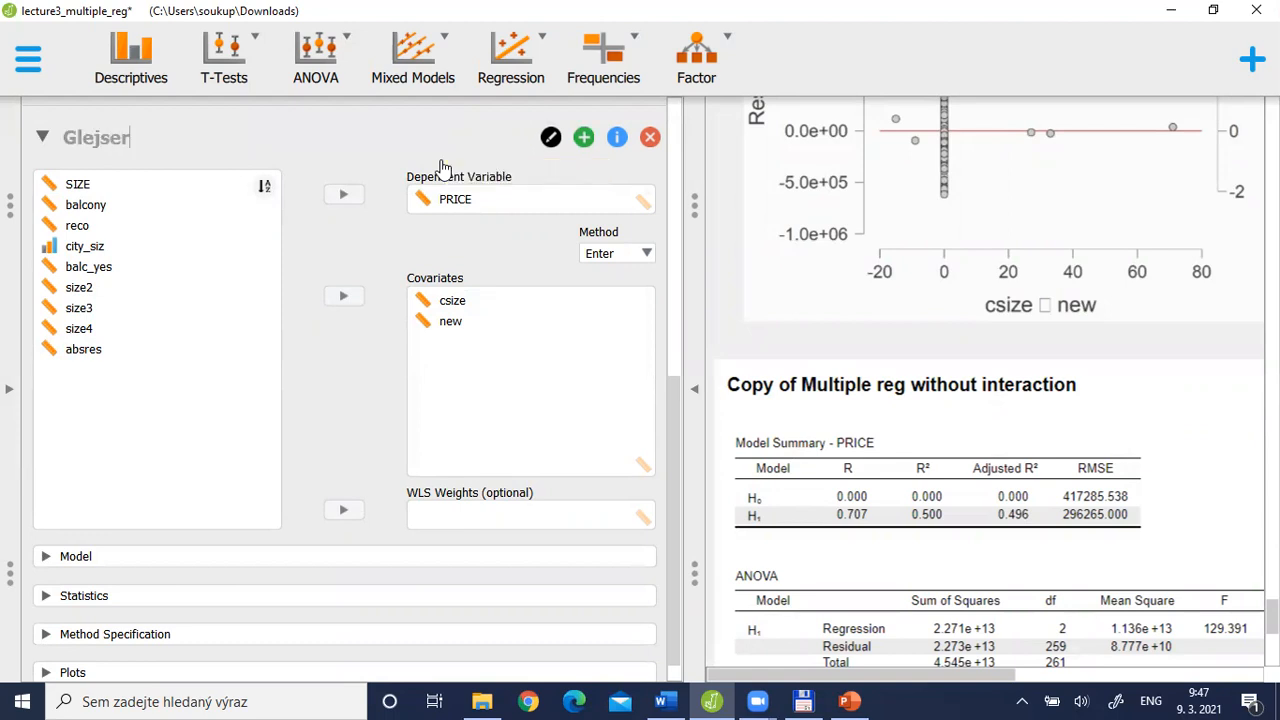
{"action": "type", "text": "jser's test of hete"}
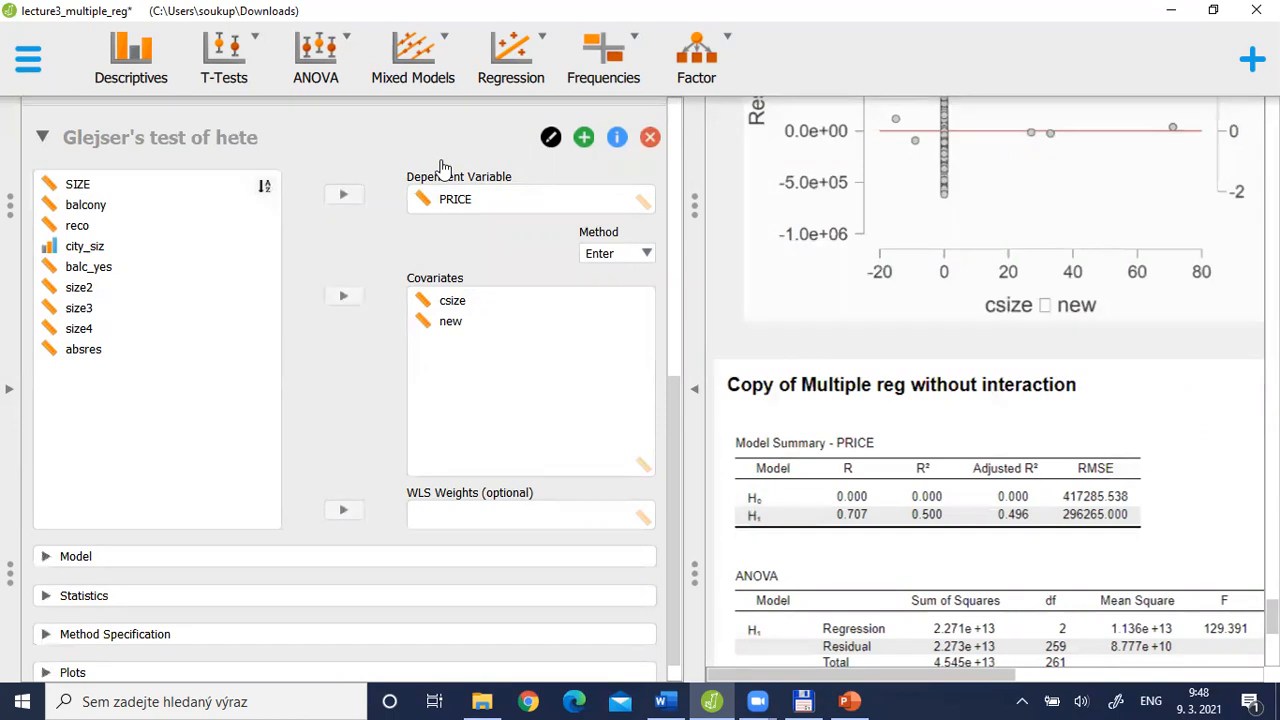
{"action": "type", "text": "roscedasticity"}
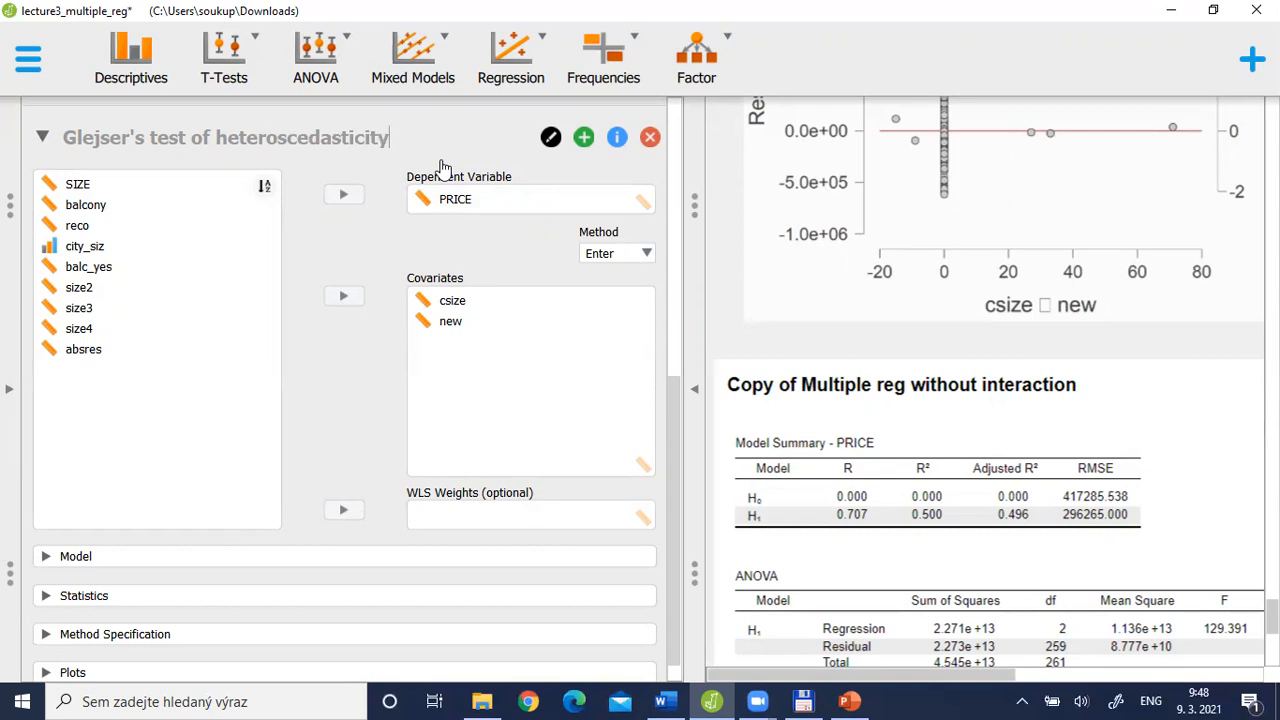
{"action": "key", "text": "Return"}
Replace PRICE with absres as the dependent variable of the Glejser's test regression
{"action": "left_click", "coordinate": [443, 202]}
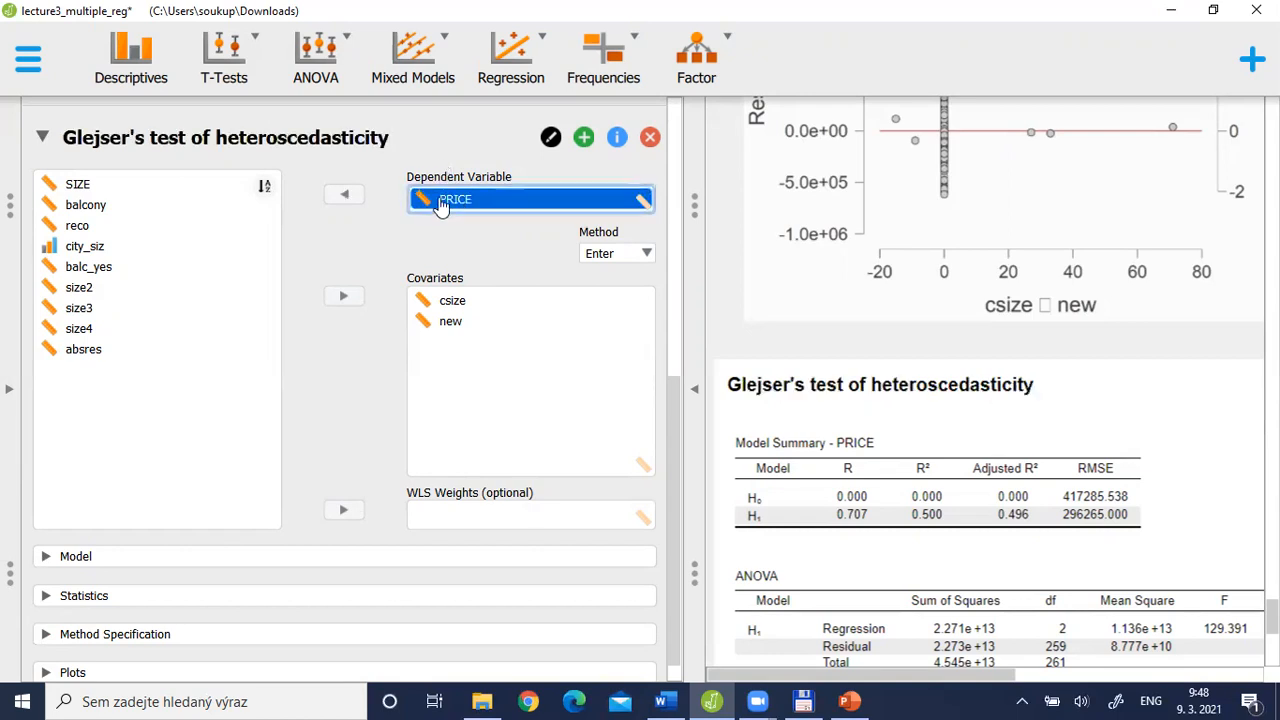
{"action": "left_click", "coordinate": [343, 194]}
{"action": "left_click", "coordinate": [86, 367]}
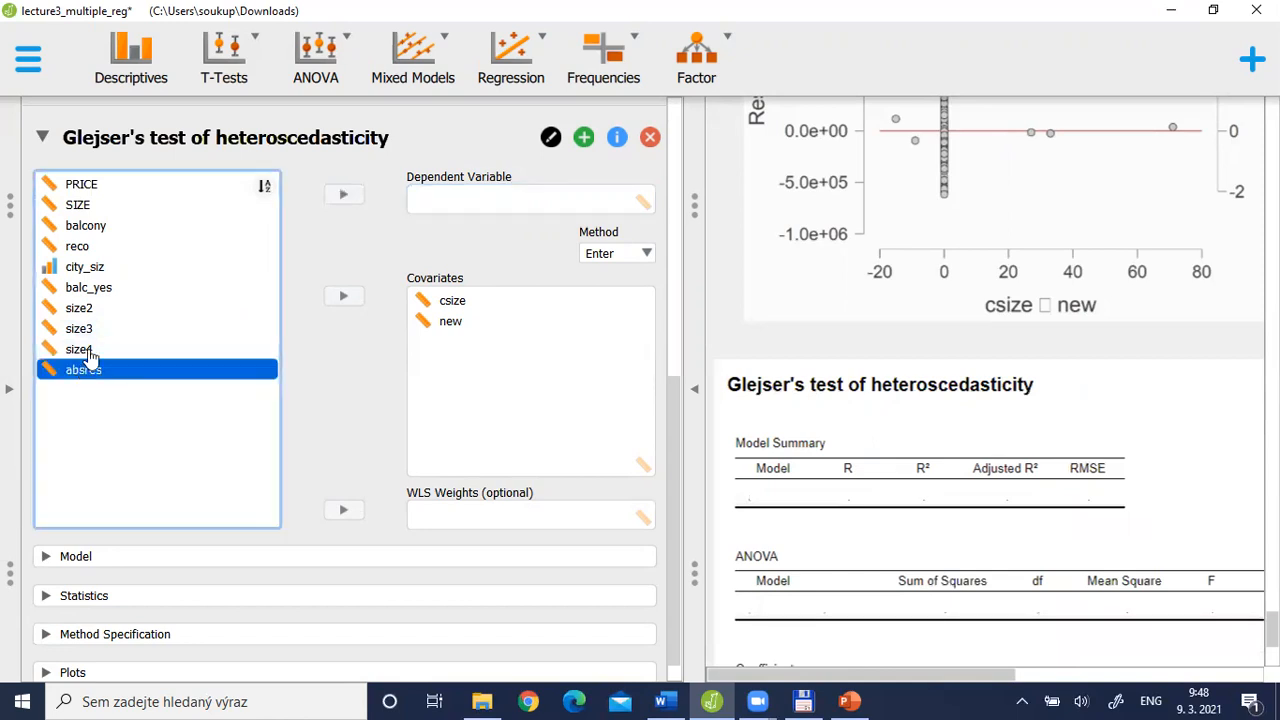
{"action": "left_click", "coordinate": [345, 197]}
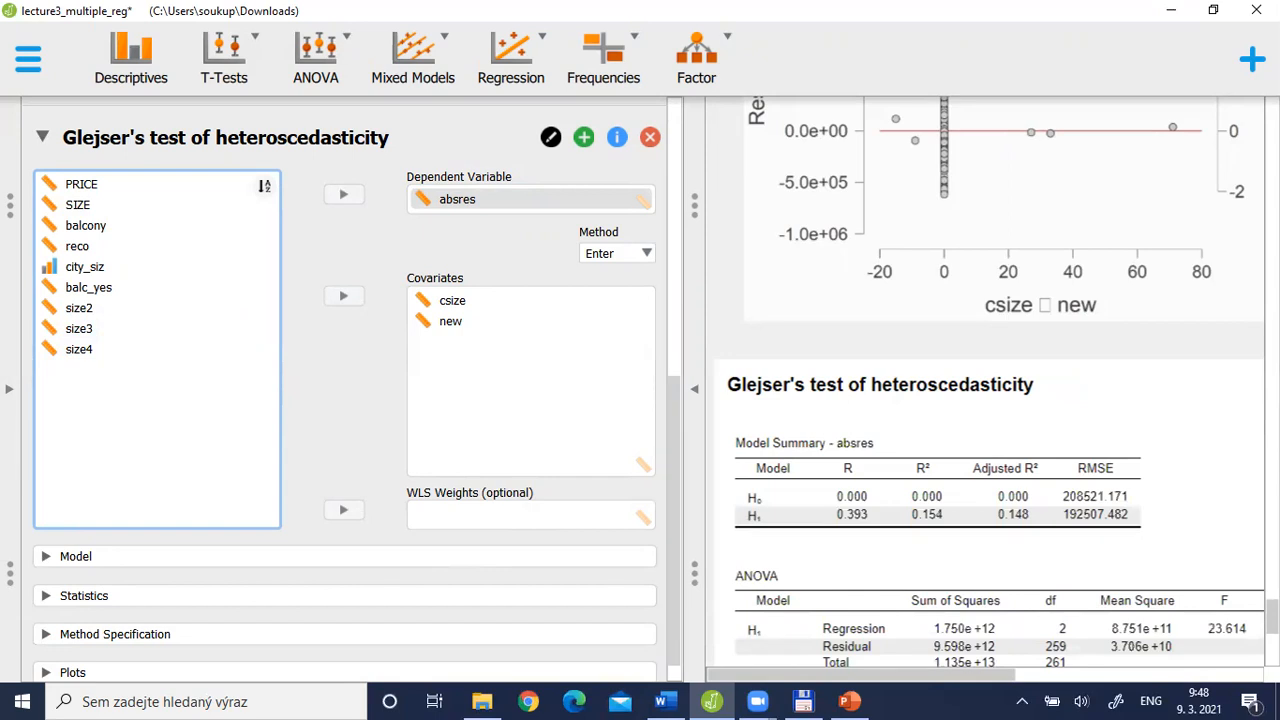
Turn off collinearity diagnostics in the statistics options of the Glejser's test regression
{"action": "left_click_drag", "start_coordinate": [1272, 616], "coordinate": [1272, 638]}
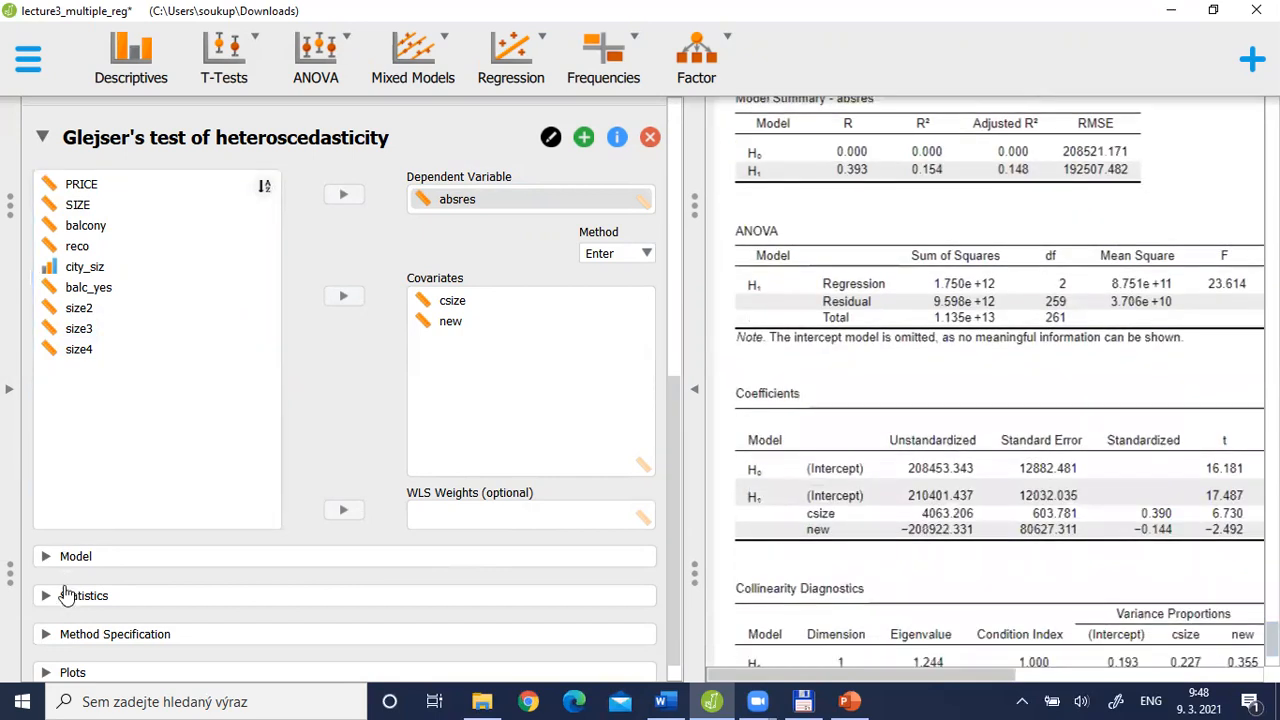
{"action": "left_click", "coordinate": [67, 596]}
{"action": "scroll", "coordinate": [670, 477], "scroll_direction": "down", "scroll_amount": 1}
{"action": "scroll", "coordinate": [670, 477], "scroll_direction": "down", "scroll_amount": 5}
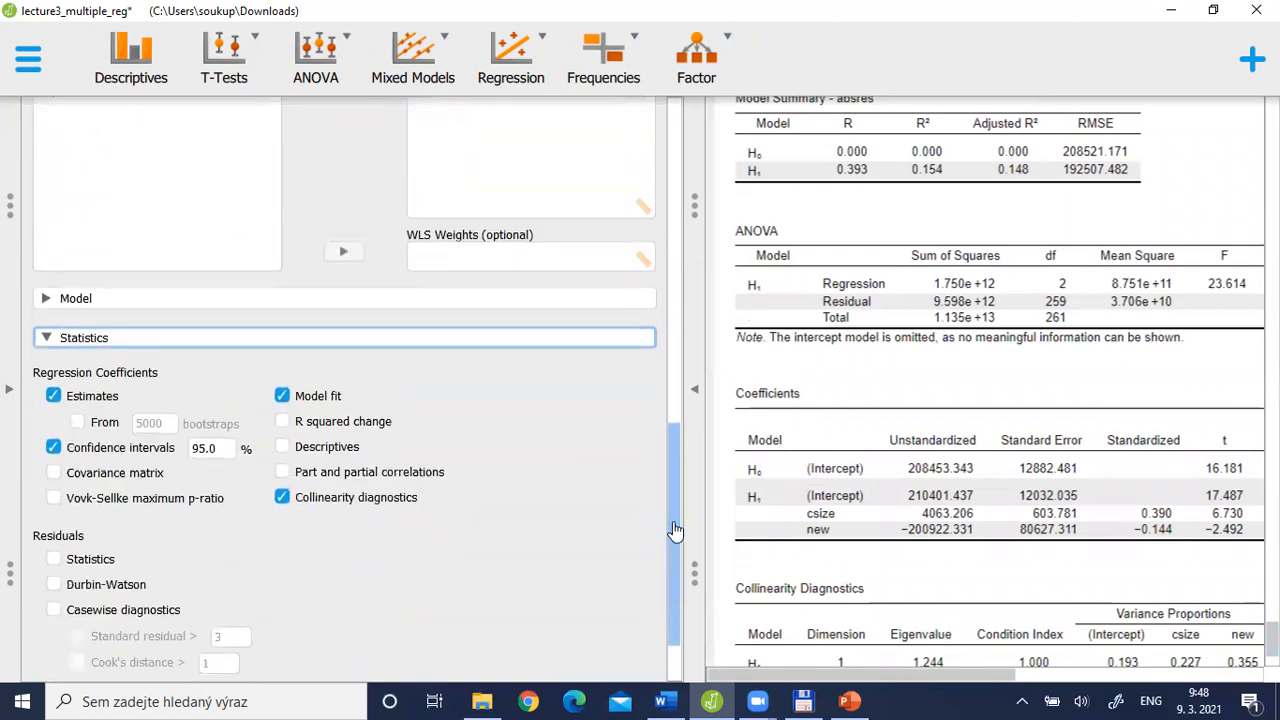
{"action": "left_click", "coordinate": [282, 434]}
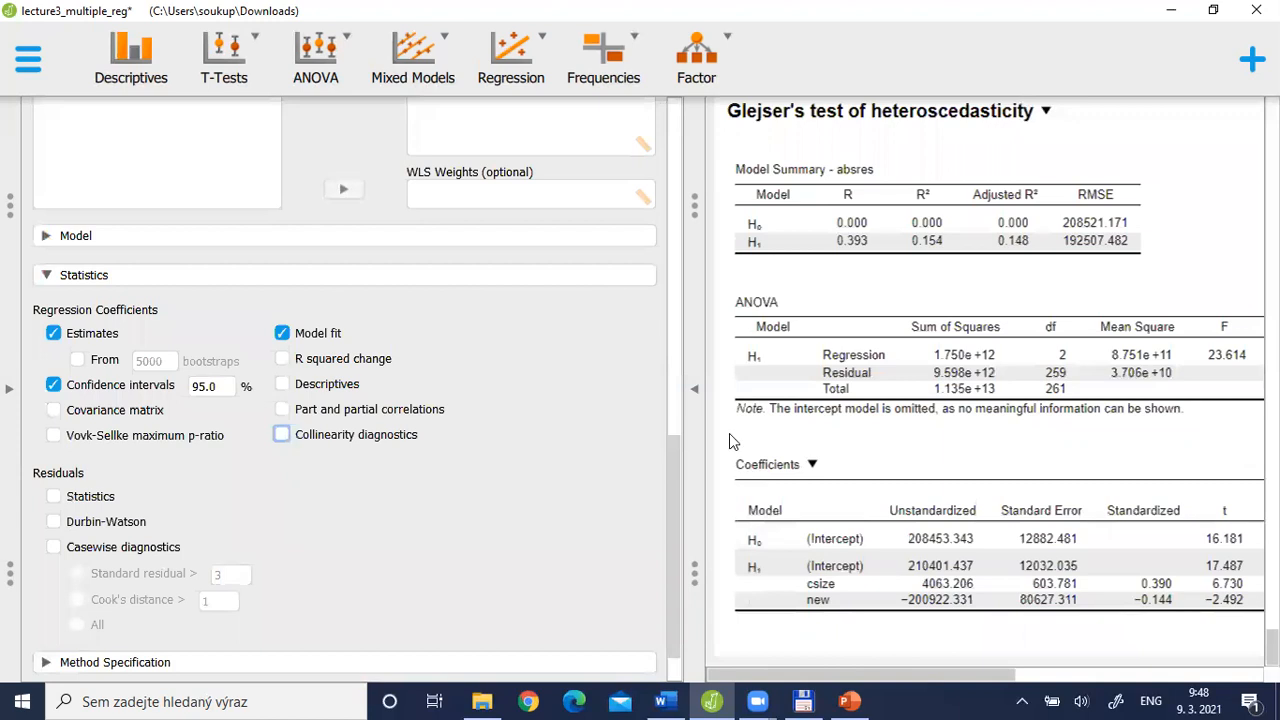
Show the Glejser's test results at full width and compare the csize and new coefficients with the model formula on the PowerPoint slide
{"action": "left_click", "coordinate": [696, 408]}
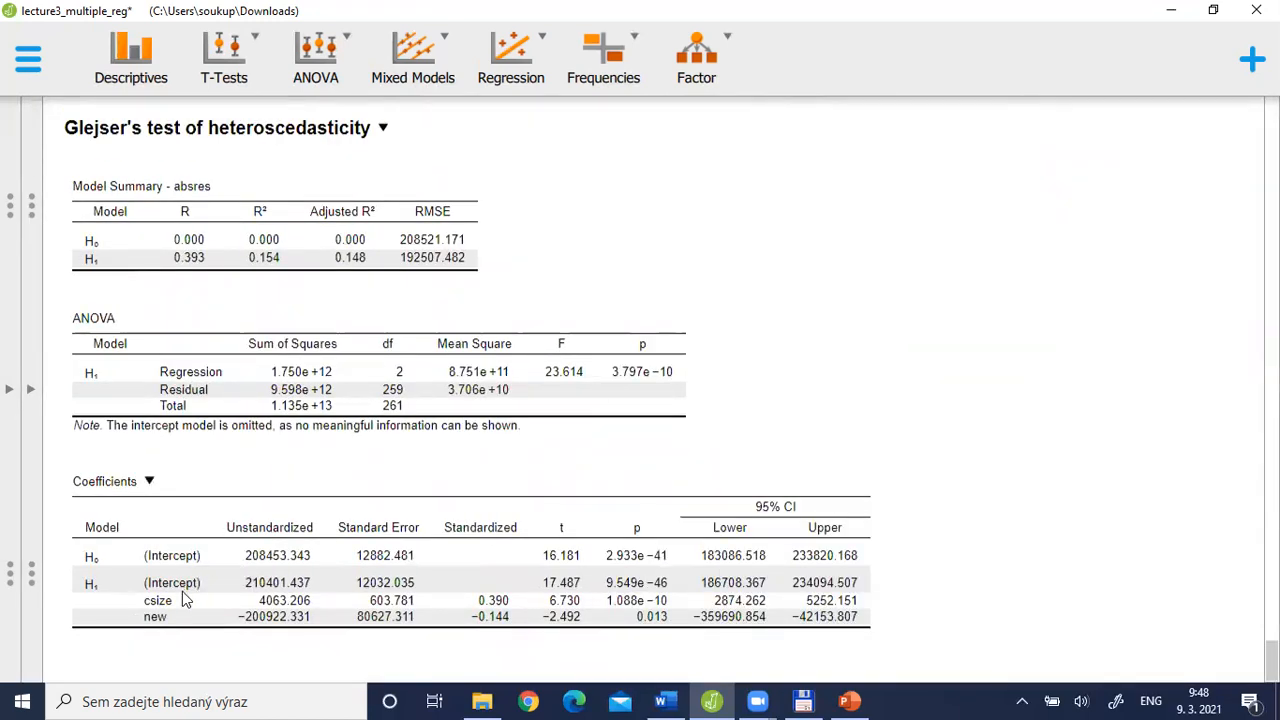
{"action": "key", "text": "alt+Tab"}
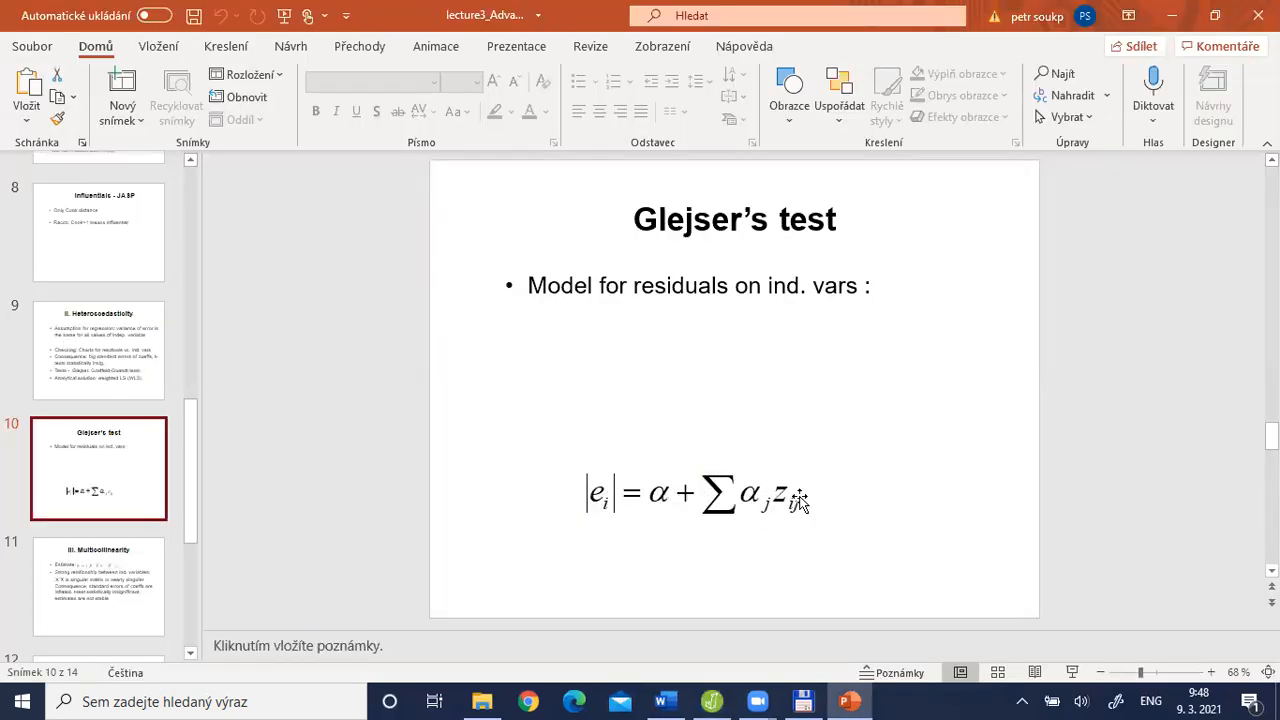
{"action": "key", "text": "alt+Tab"}
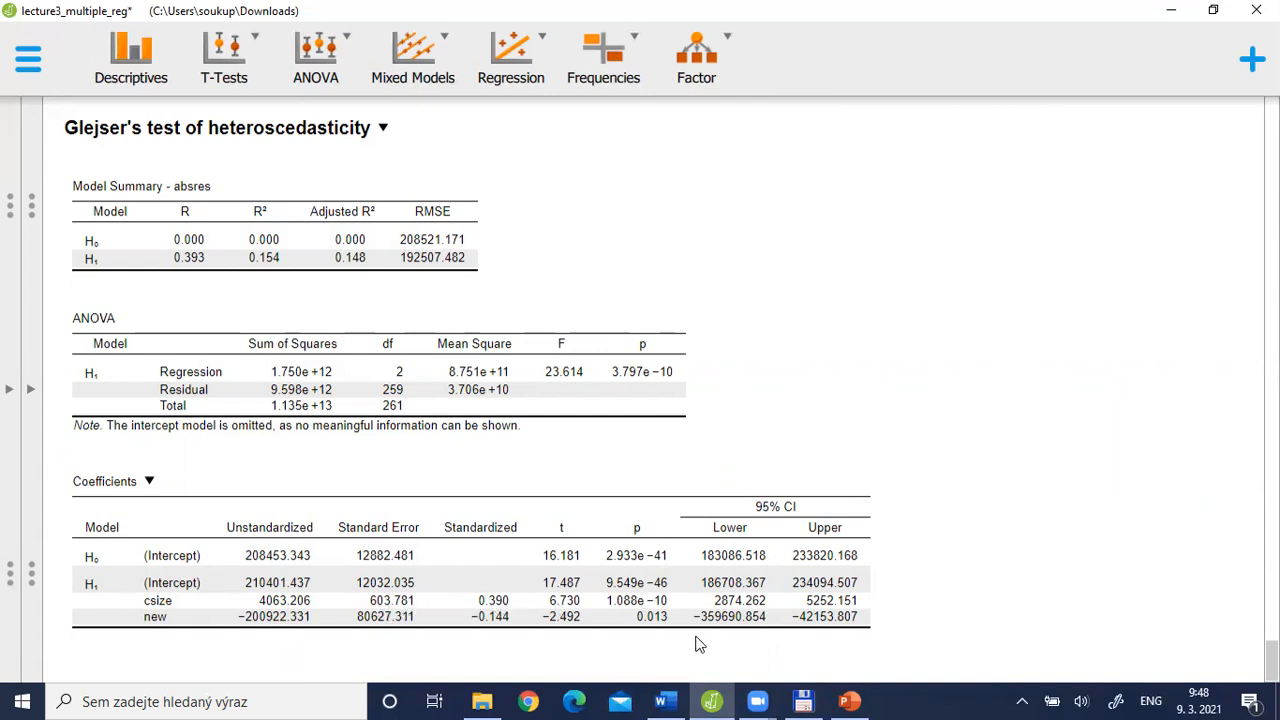
{"action": "key", "text": "alt+Tab"}
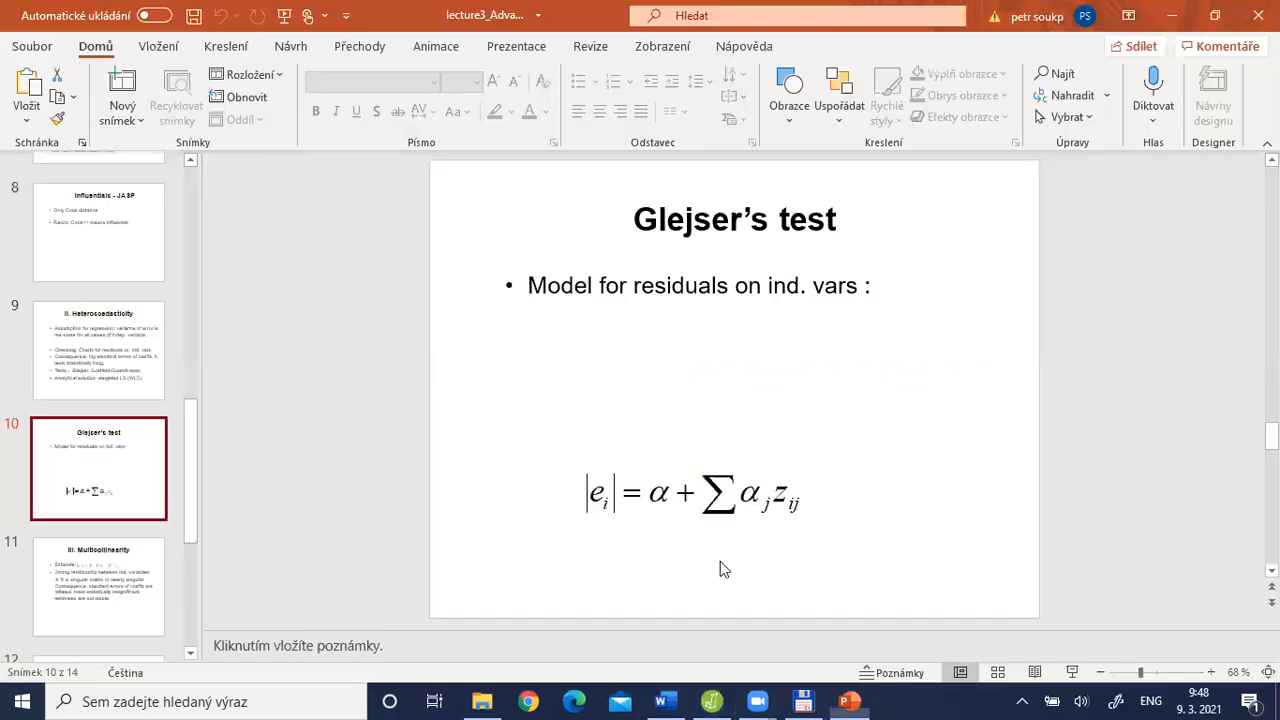
{"action": "key", "text": "alt+Tab"}
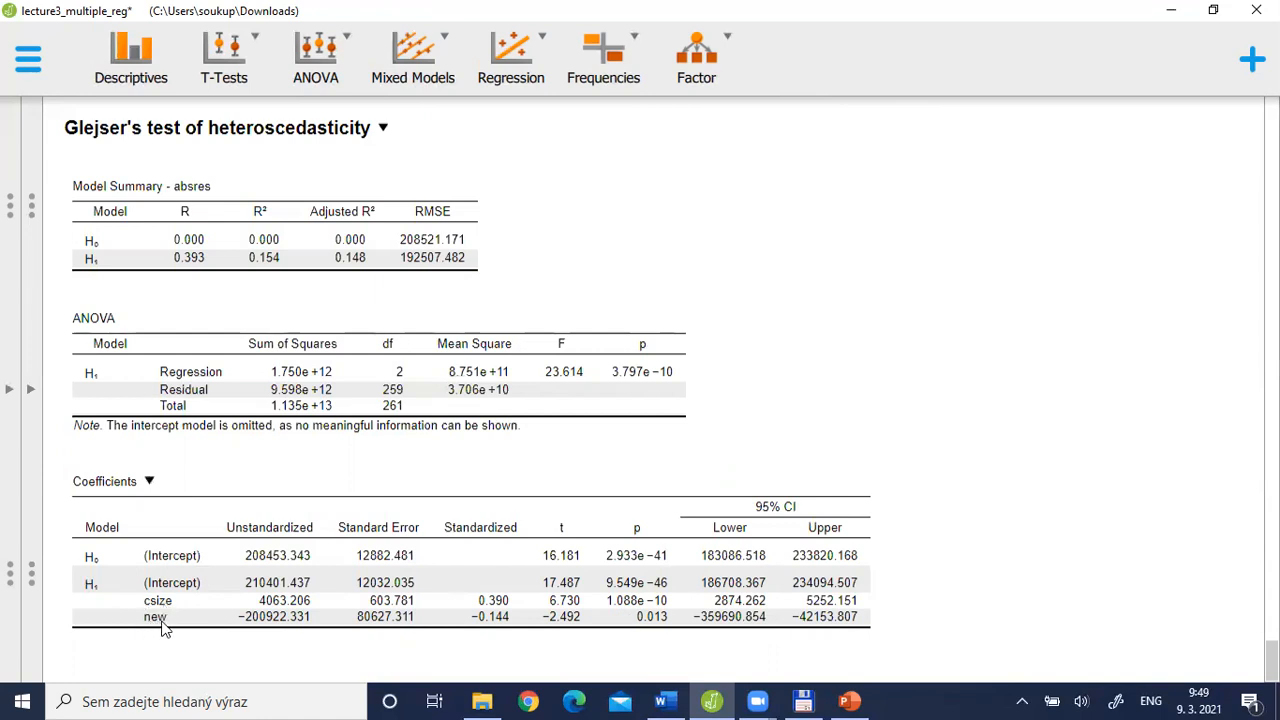
Check the dependent variable and covariates of the Glejser's test regression, and review the Heteroscedasticity slide in PowerPoint
{"action": "left_click", "coordinate": [31, 389]}
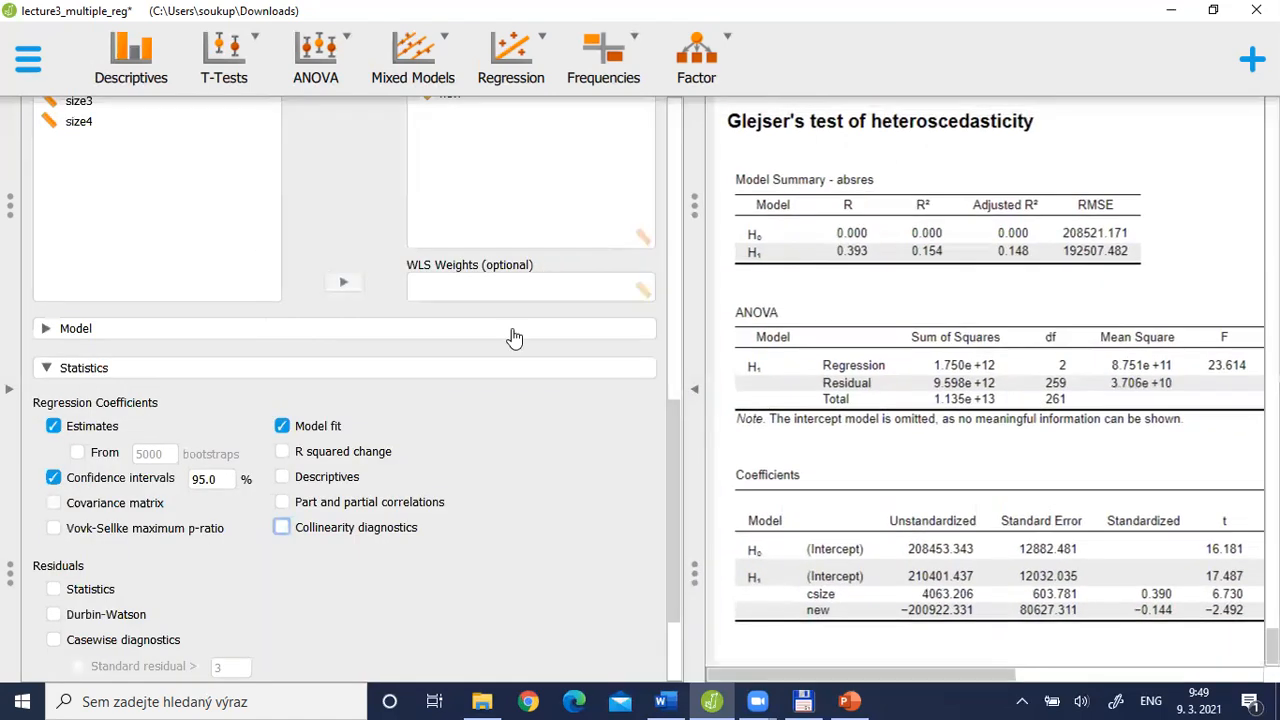
{"action": "scroll", "coordinate": [676, 380], "scroll_direction": "up", "scroll_amount": 4}
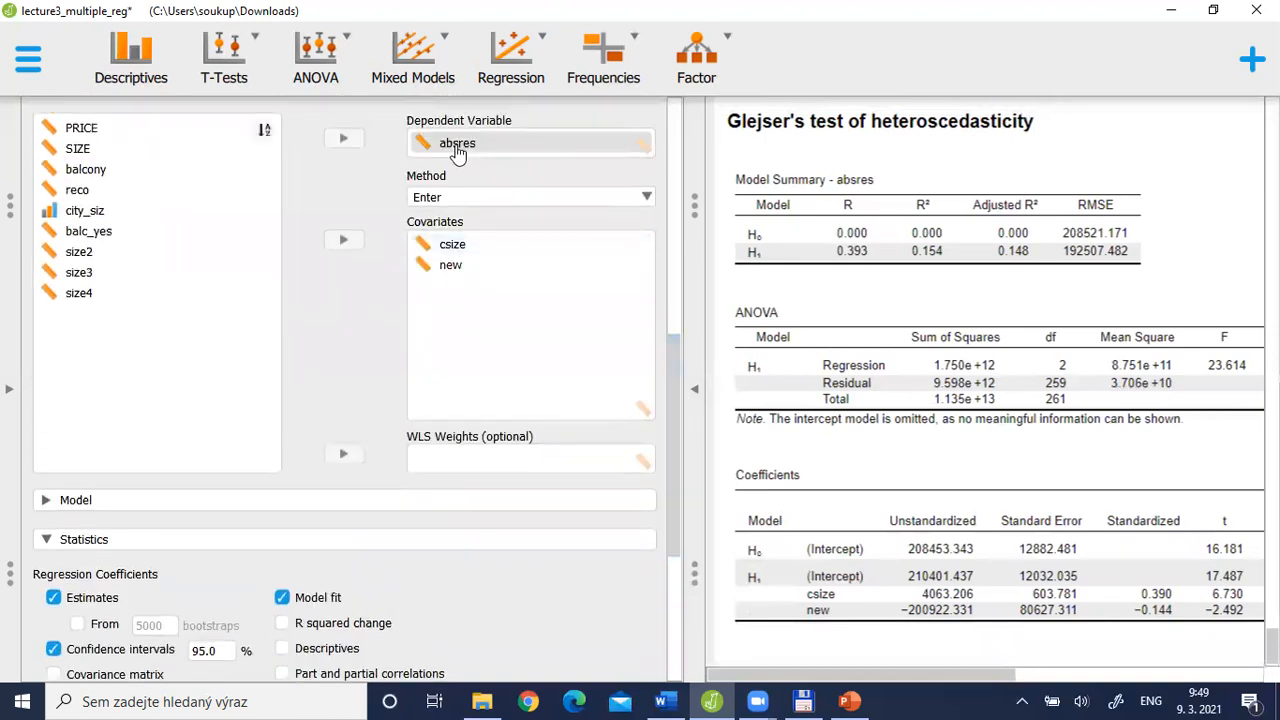
{"action": "left_click", "coordinate": [700, 410]}
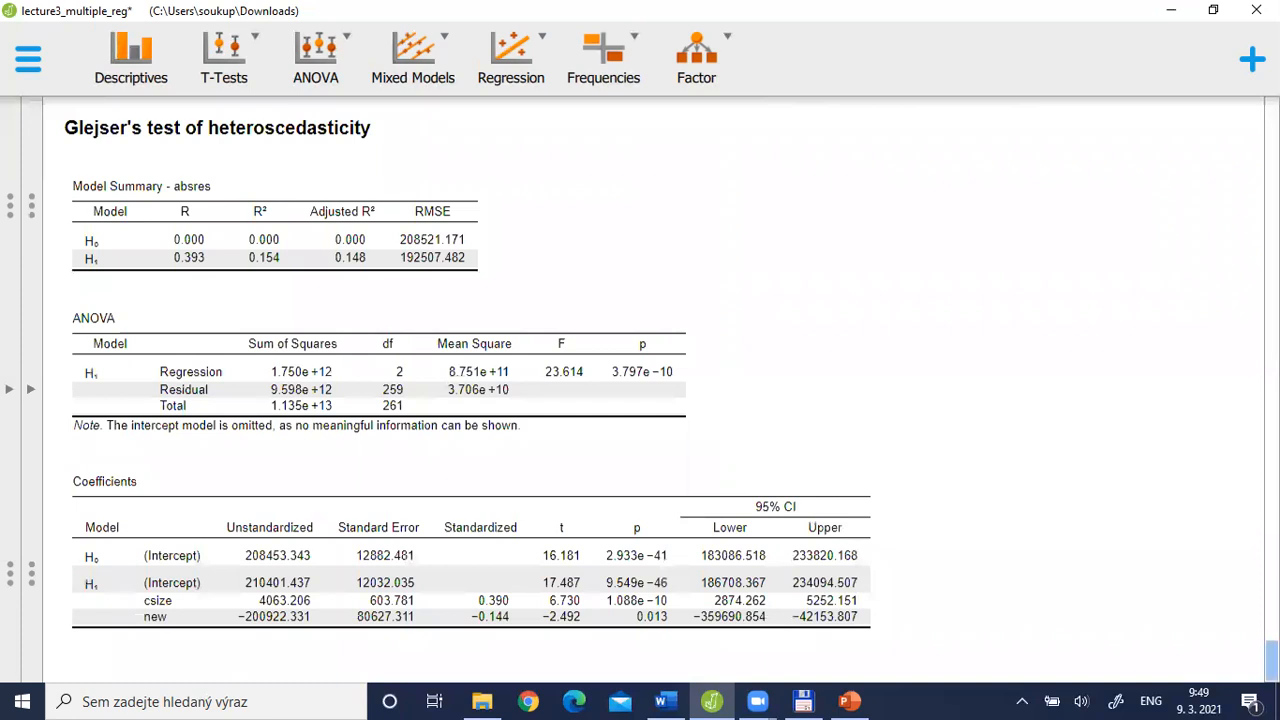
{"action": "key", "text": "alt+Tab"}
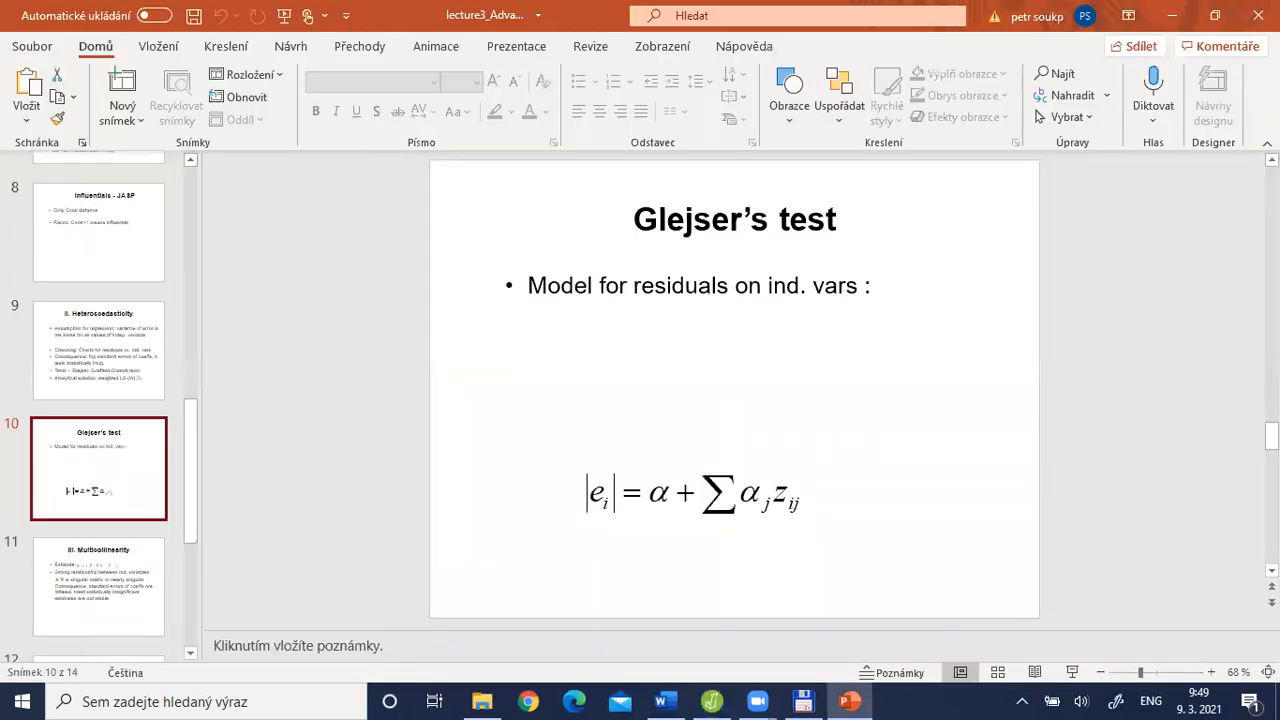
{"action": "left_click", "coordinate": [93, 374]}
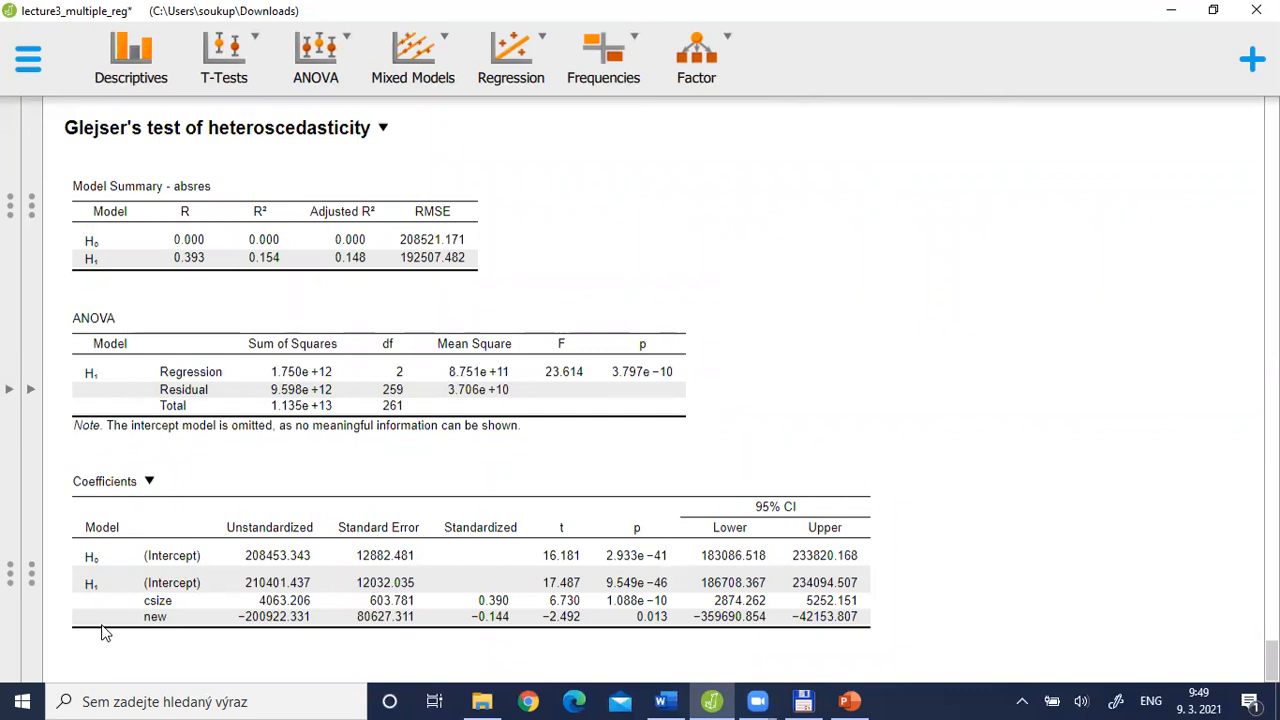
Compare the residuals vs. csize plot with the Glejser's test coefficient p-values in JASP, and switch to the Heteroscedasticity slide in PowerPoint
{"action": "left_click", "coordinate": [258, 624]}
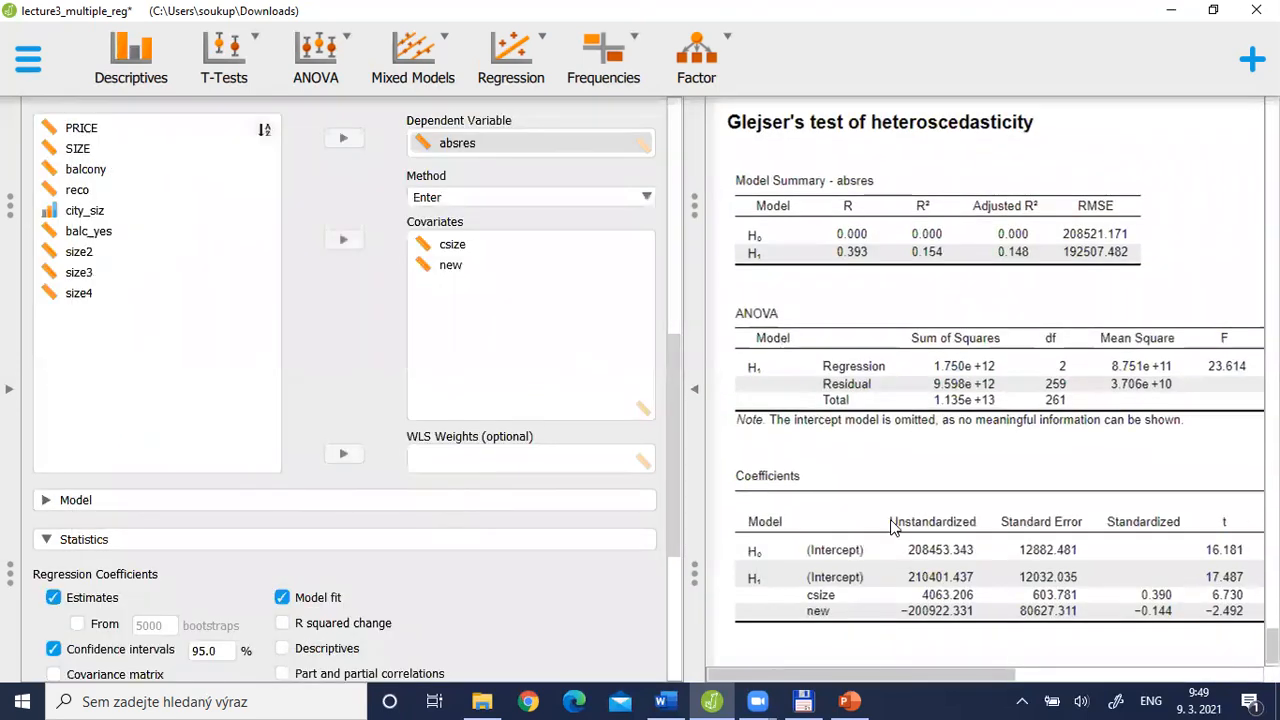
{"action": "left_click_drag", "start_coordinate": [1271, 645], "coordinate": [1271, 548]}
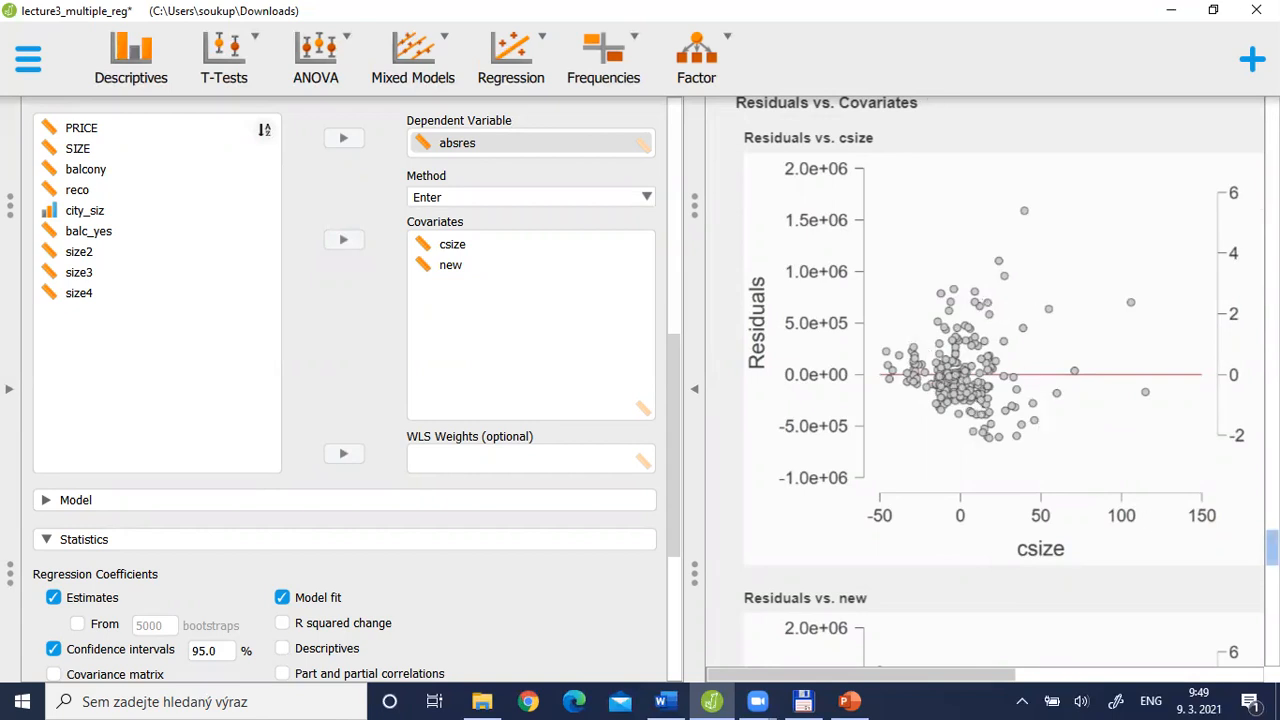
{"action": "left_click_drag", "start_coordinate": [1272, 548], "coordinate": [1272, 647]}
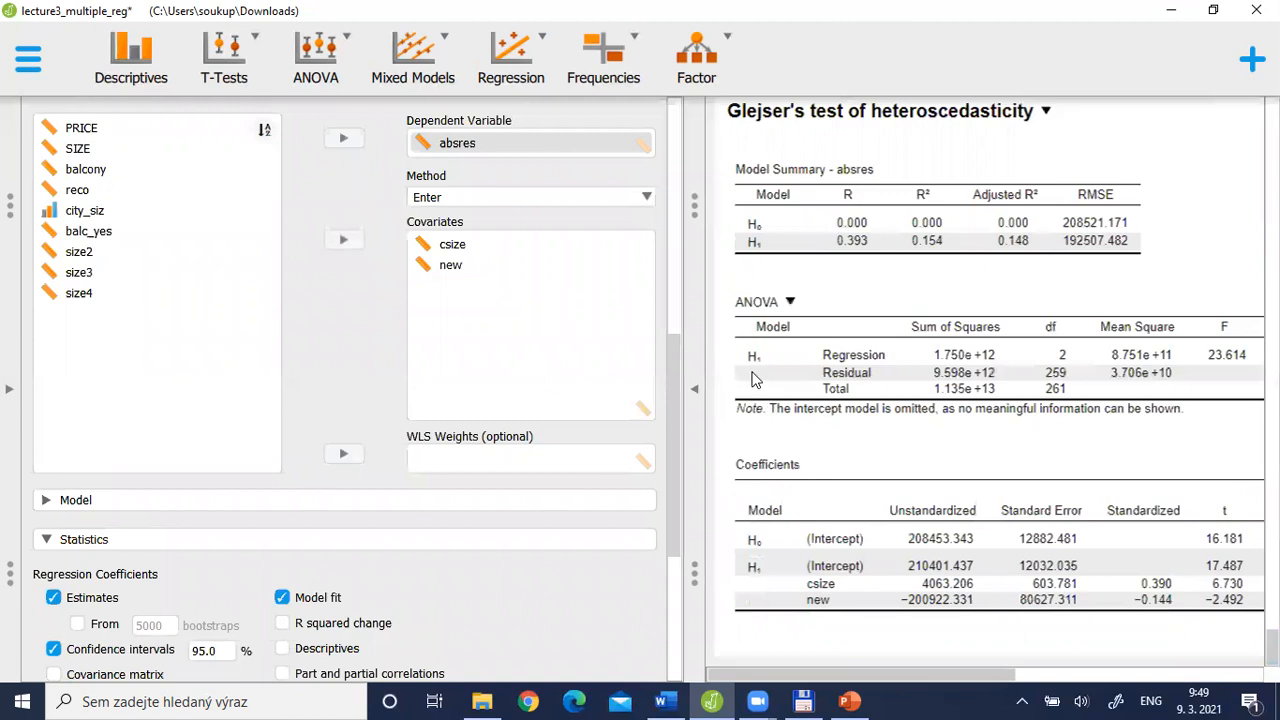
{"action": "left_click", "coordinate": [694, 392]}
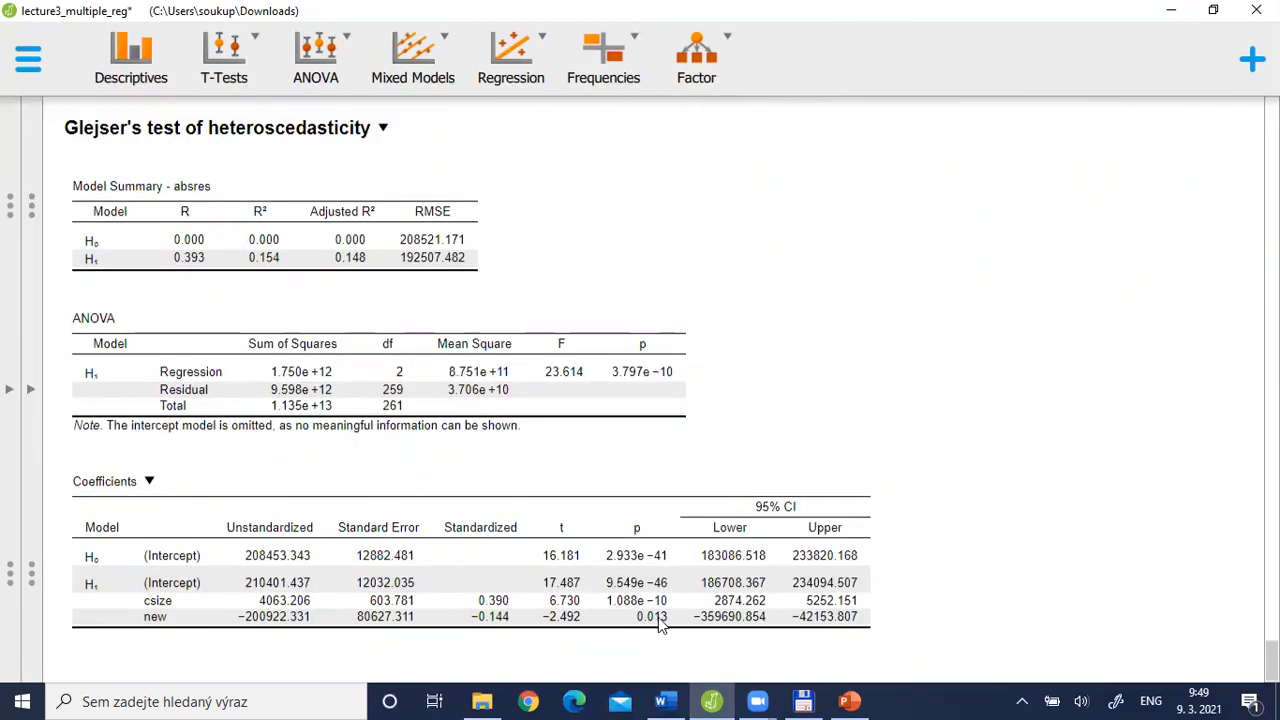
{"action": "key", "text": "alt+Tab"}
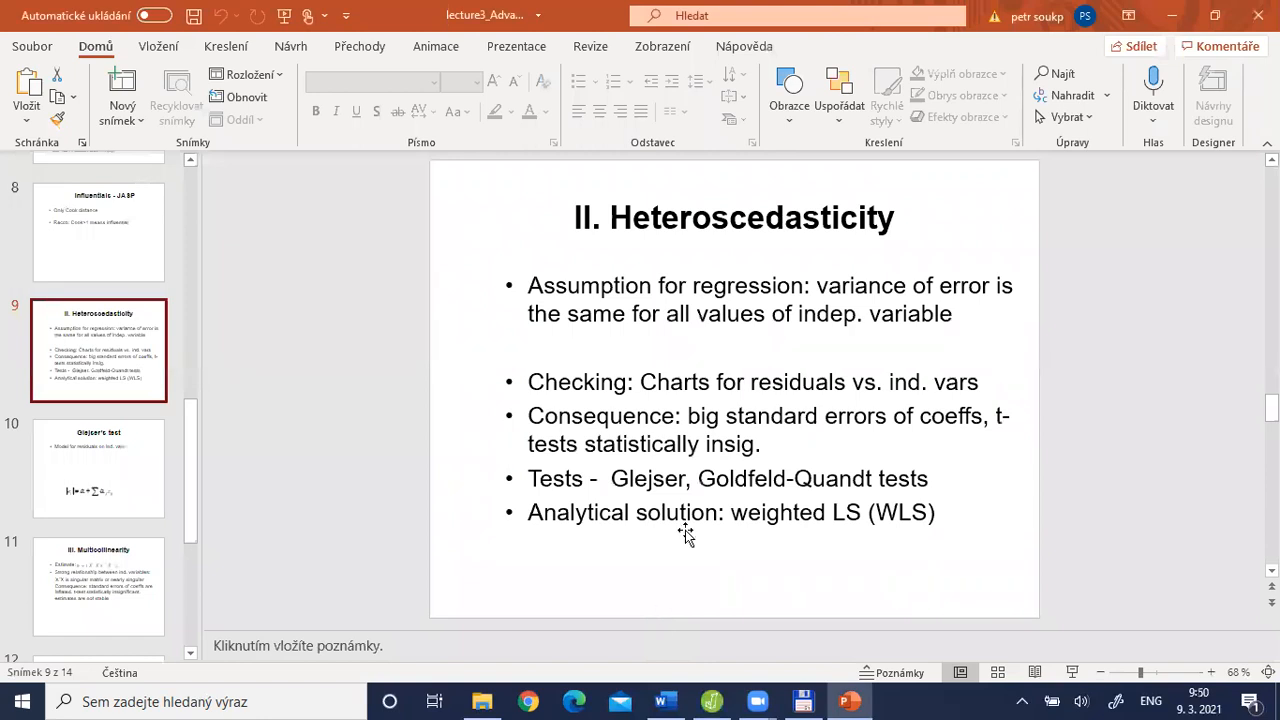